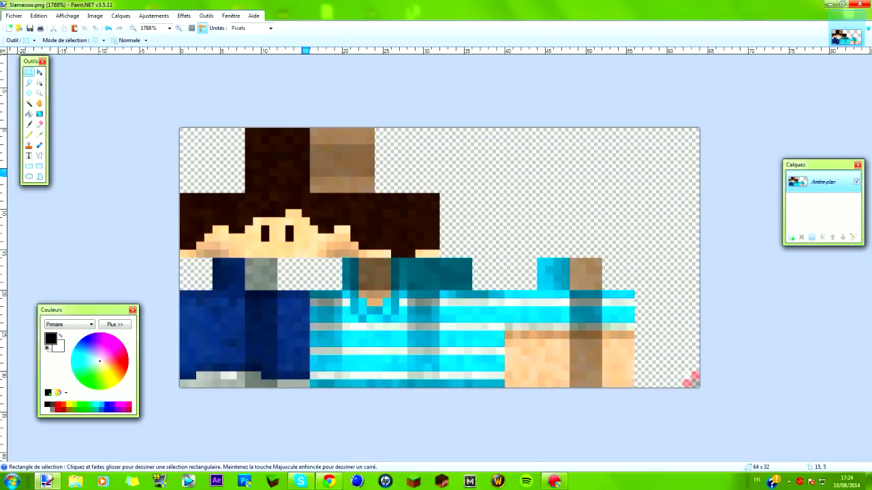
{"action": "left_click_drag", "start_coordinate": [247, 129], "coordinate": [358, 216]}
{"action": "left_click", "coordinate": [362, 229]}
{"action": "key", "text": "ctrl+a"}
{"action": "key", "text": "ctrl+d"}
{"action": "left_click_drag", "start_coordinate": [553, 298], "coordinate": [624, 384]}
{"action": "left_click_drag", "start_coordinate": [533, 376], "coordinate": [573, 245]}
{"action": "left_click", "coordinate": [574, 246]}
{"action": "left_click_drag", "start_coordinate": [29, 61], "coordinate": [40, 78]}
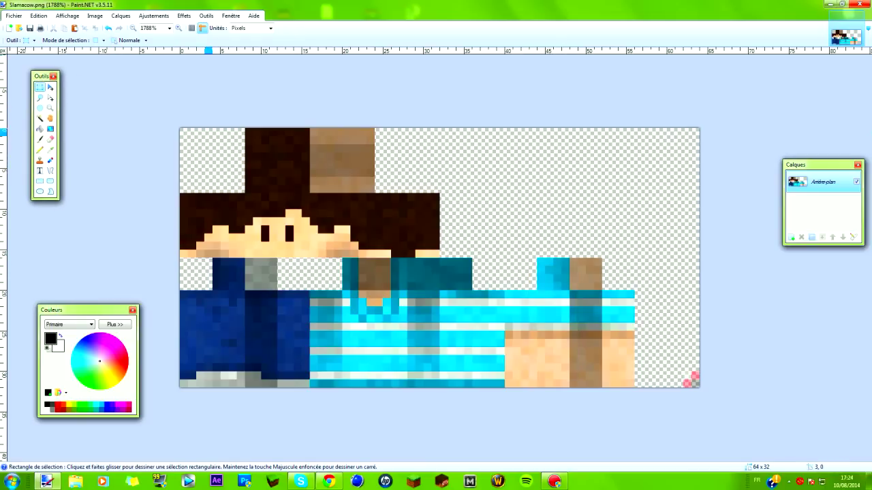
Try rectangular selections on the 24 × 8 px head strip and the full 64 × 32 px canvas, and clear the selection.
{"action": "key", "text": "ctrl+a"}
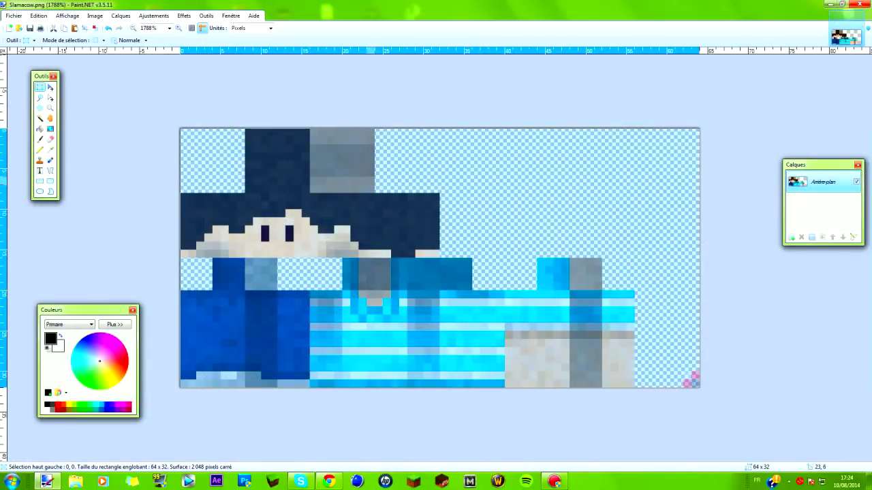
{"action": "left_click", "coordinate": [164, 117]}
{"action": "left_click_drag", "start_coordinate": [166, 120], "coordinate": [281, 140]}
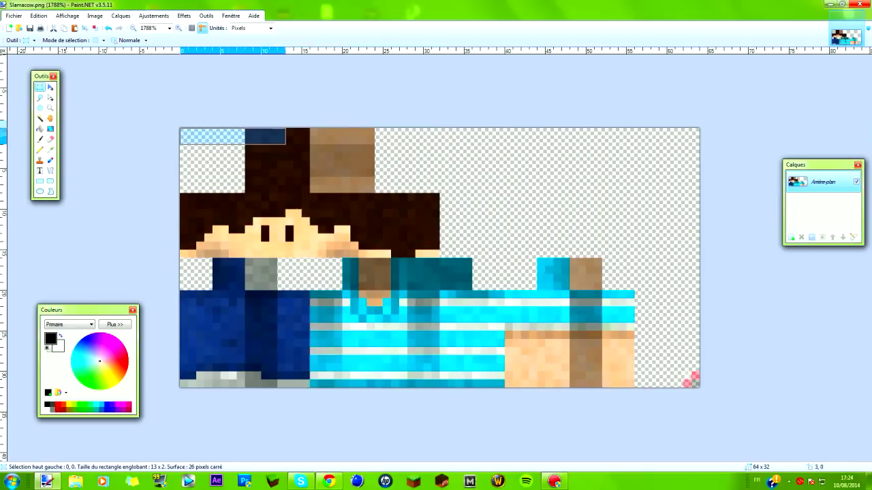
{"action": "left_click", "coordinate": [200, 132]}
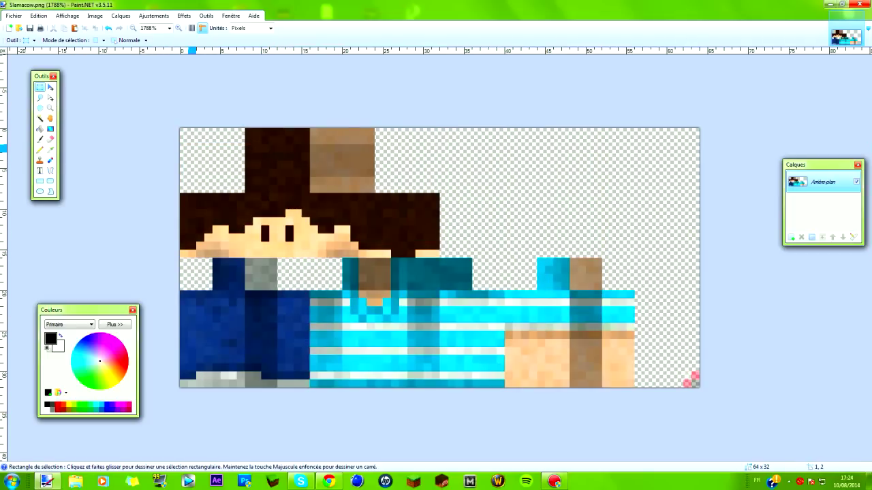
{"action": "left_click_drag", "start_coordinate": [183, 131], "coordinate": [371, 189]}
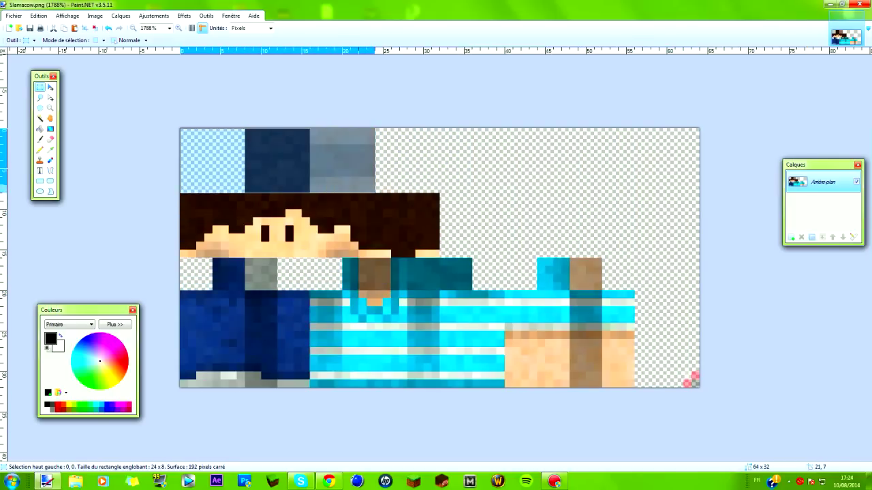
{"action": "left_click", "coordinate": [249, 173]}
{"action": "left_click_drag", "start_coordinate": [184, 132], "coordinate": [699, 387]}
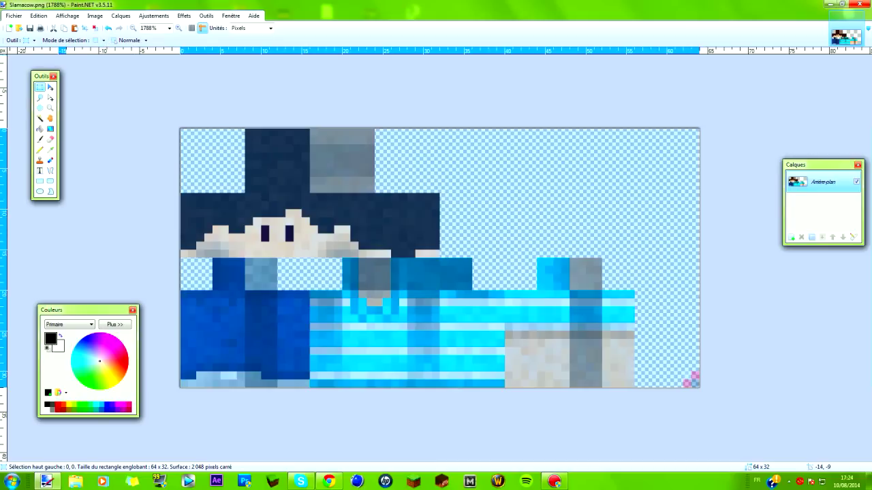
{"action": "left_click_drag", "start_coordinate": [41, 76], "coordinate": [58, 83]}
{"action": "key", "text": "ctrl+d"}
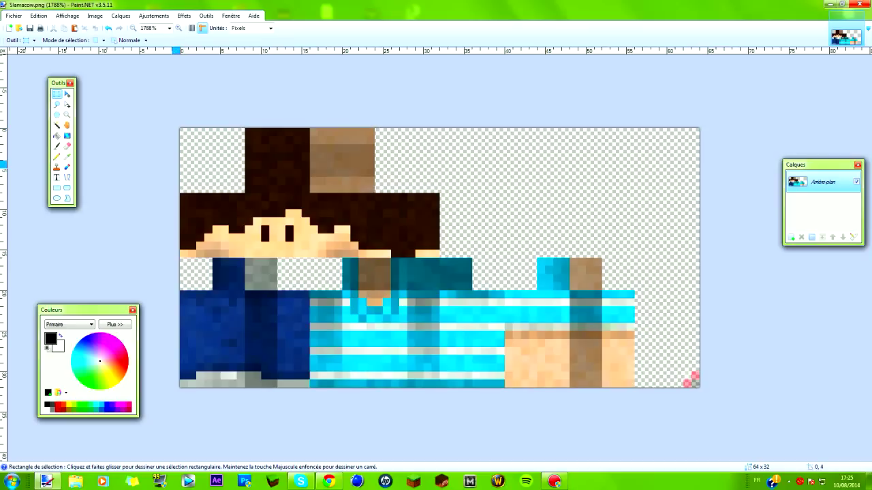
Look through the available layer commands, colour adjustments and artistic effects.
{"action": "left_click", "coordinate": [13, 16]}
{"action": "left_click", "coordinate": [14, 15]}
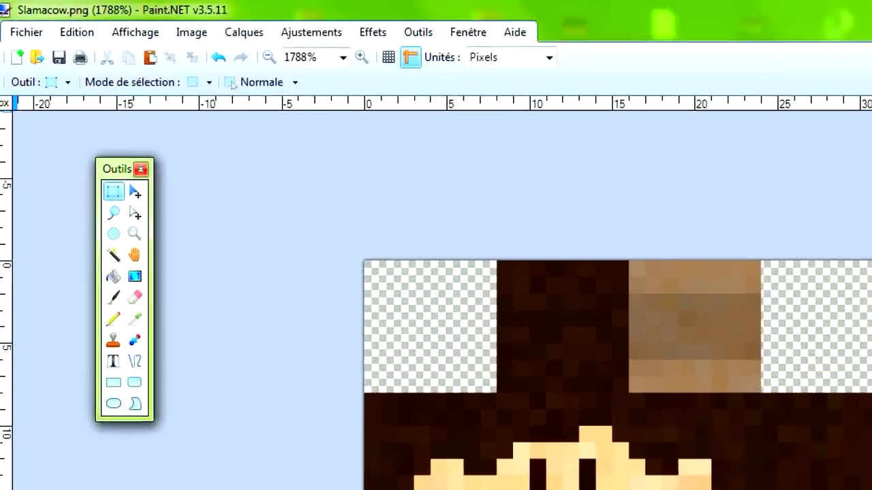
{"action": "left_click", "coordinate": [67, 16]}
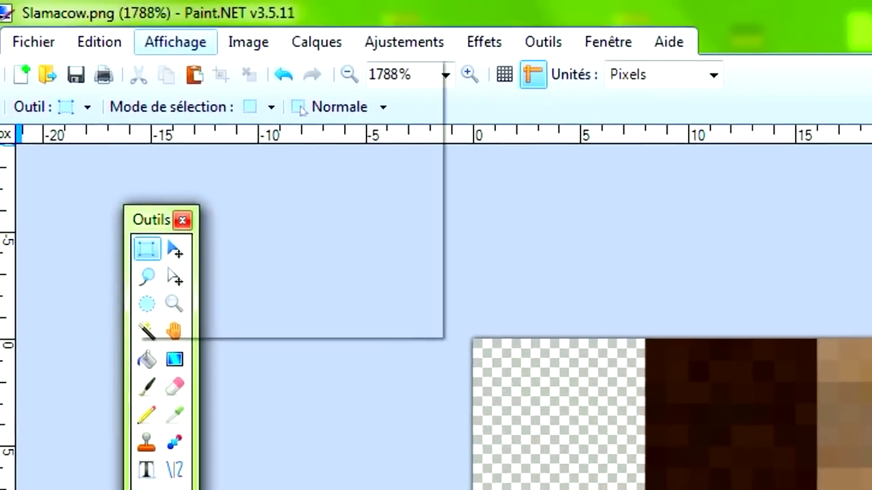
{"action": "left_click", "coordinate": [67, 16]}
{"action": "key", "text": "Left"}
{"action": "key", "text": "Left"}
{"action": "key", "text": "Left"}
{"action": "key", "text": "Escape"}
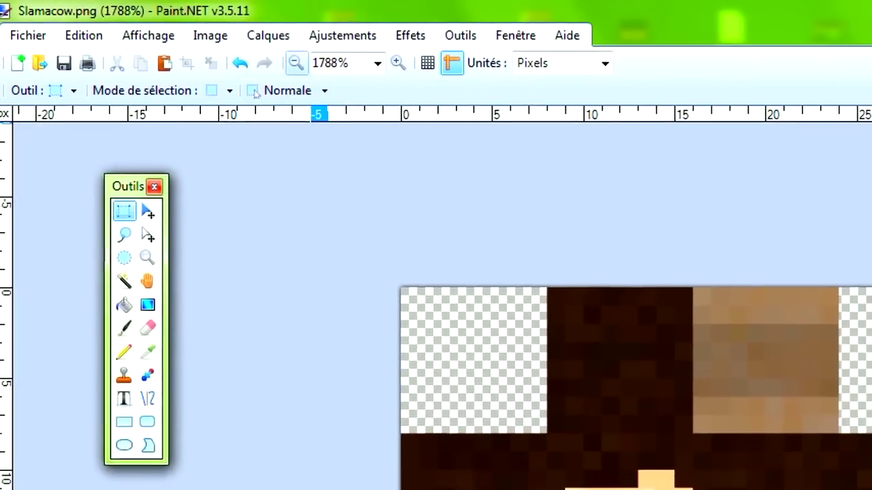
{"action": "left_click", "coordinate": [395, 34]}
{"action": "left_click", "coordinate": [395, 34]}
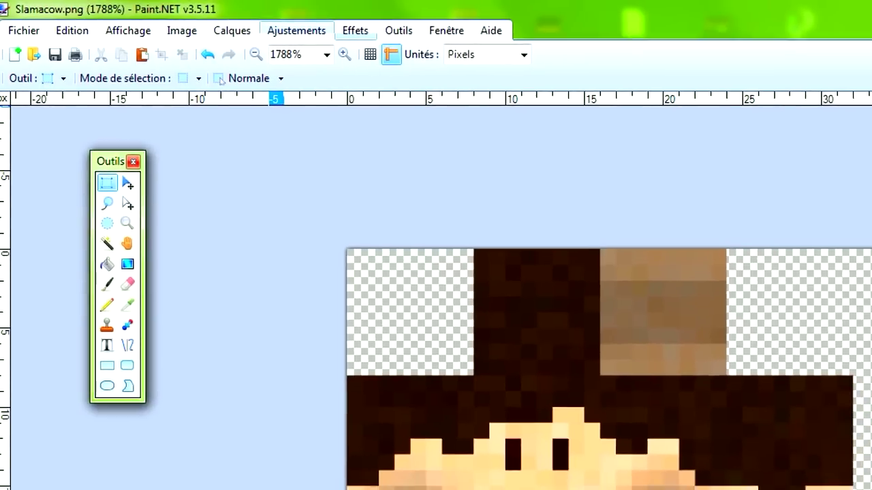
{"action": "left_click", "coordinate": [224, 30]}
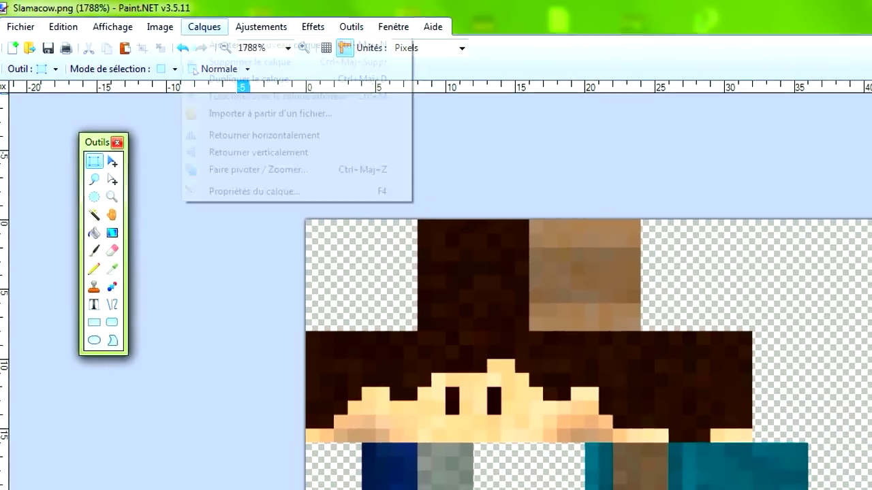
{"action": "left_click", "coordinate": [225, 29]}
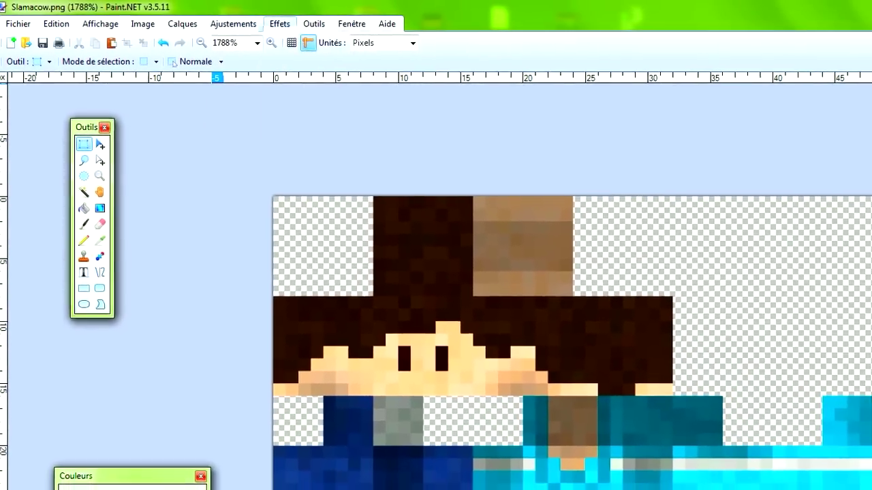
{"action": "left_click", "coordinate": [303, 25]}
{"action": "key", "text": "Left"}
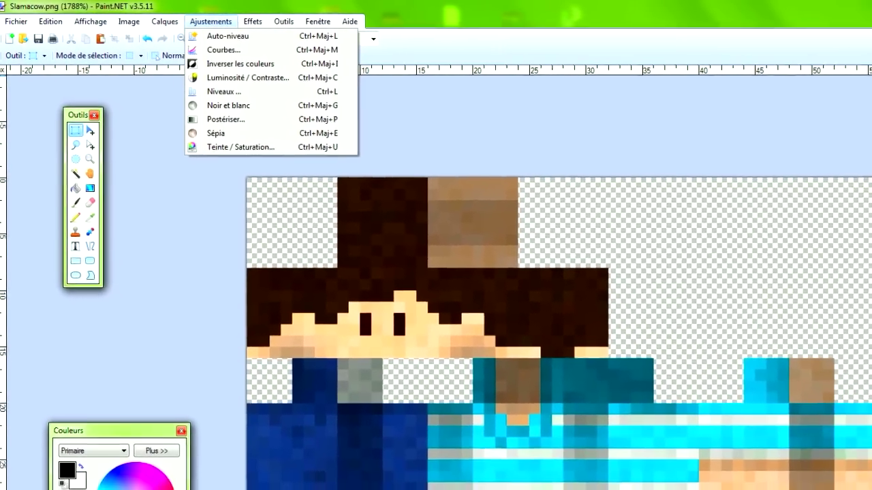
{"action": "key", "text": "Down"}
{"action": "key", "text": "Down"}
{"action": "key", "text": "Down"}
{"action": "key", "text": "Down"}
{"action": "key", "text": "Down"}
{"action": "key", "text": "Down"}
{"action": "key", "text": "Down"}
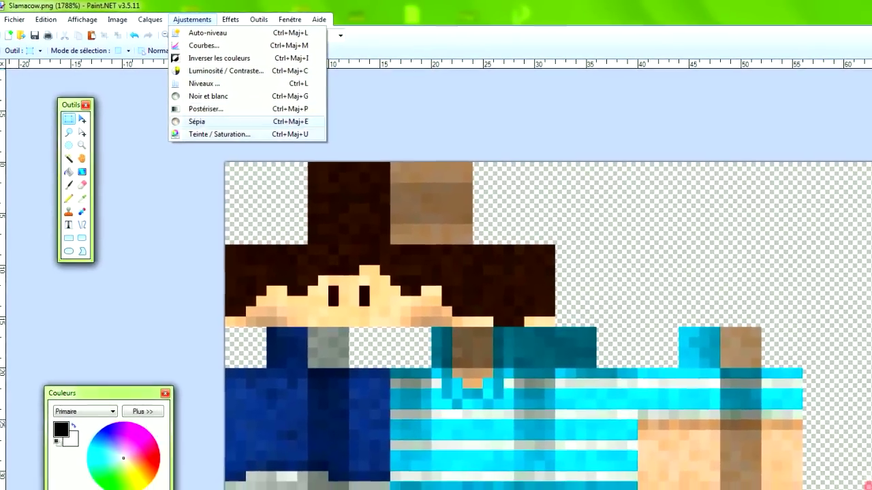
{"action": "key", "text": "Escape"}
{"action": "key", "text": "alt+c"}
{"action": "key", "text": "Down"}
{"action": "key", "text": "Down"}
{"action": "key", "text": "Down"}
{"action": "key", "text": "Down"}
{"action": "key", "text": "Right"}
{"action": "key", "text": "Left"}
{"action": "key", "text": "Up"}
{"action": "key", "text": "Up"}
{"action": "key", "text": "Up"}
{"action": "key", "text": "Up"}
{"action": "key", "text": "Right"}
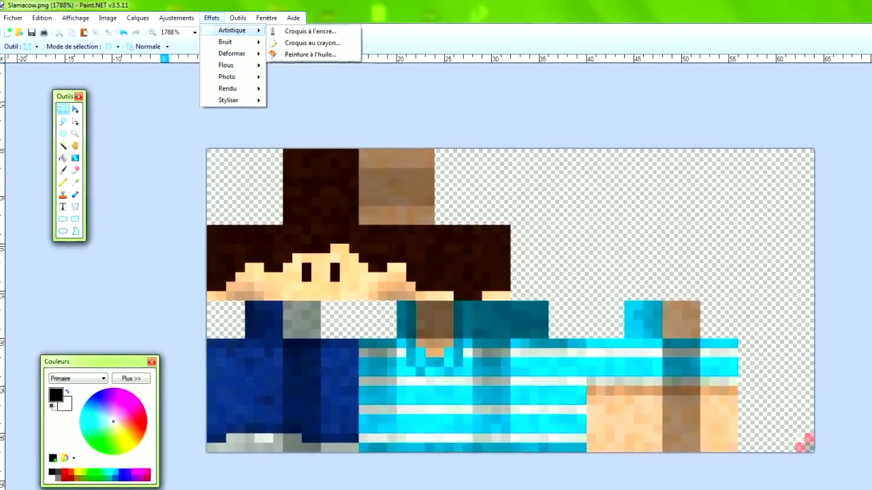
{"action": "key", "text": "Escape"}
{"action": "key", "text": "Escape"}
{"action": "key", "text": "Escape"}
{"action": "left_click", "coordinate": [173, 17]}
{"action": "left_click", "coordinate": [173, 18]}
{"action": "left_click", "coordinate": [173, 17]}
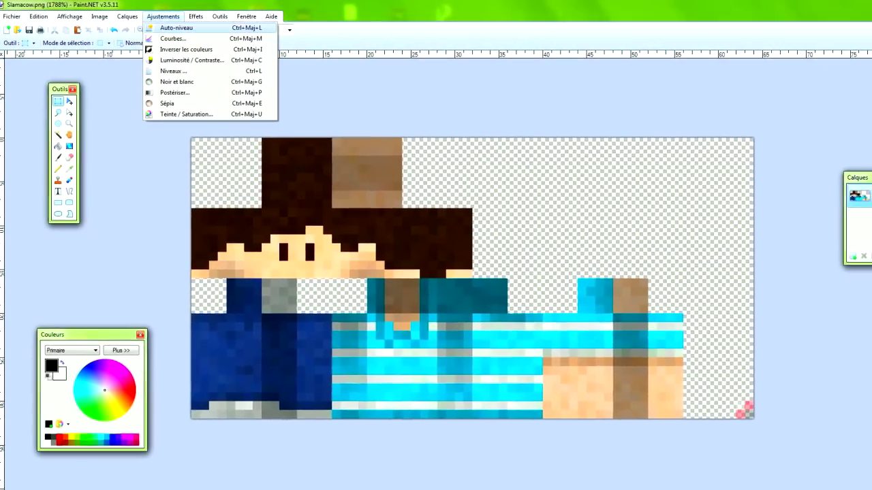
{"action": "key", "text": "Down"}
{"action": "key", "text": "Down"}
{"action": "key", "text": "Down"}
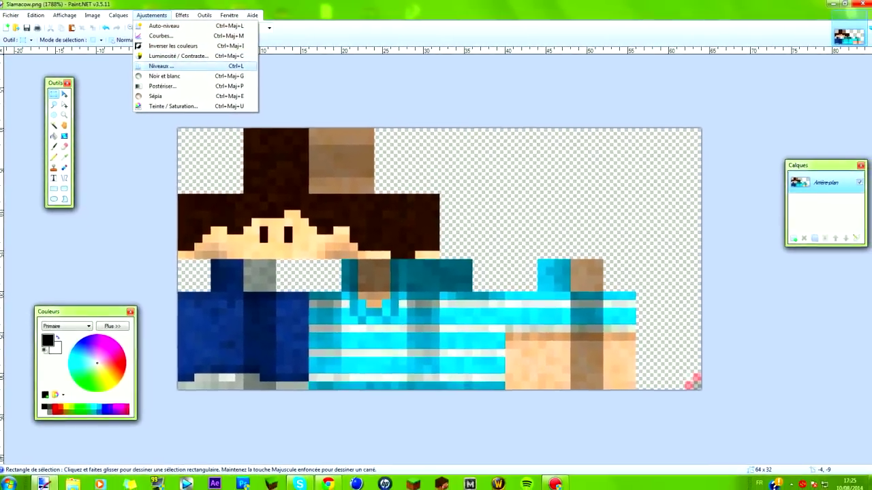
{"action": "key", "text": "Escape"}
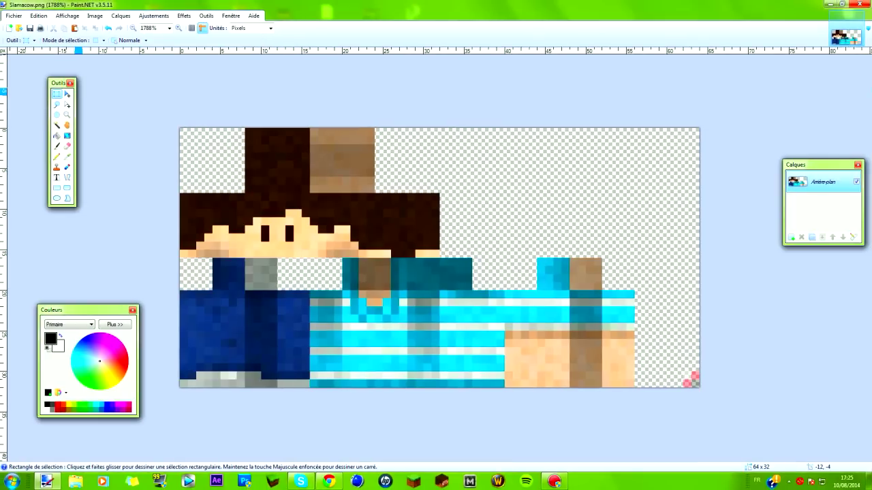
Place the tool palette closer to the canvas and activate the rectangular selection tool.
{"action": "left_click_drag", "start_coordinate": [58, 82], "coordinate": [85, 100]}
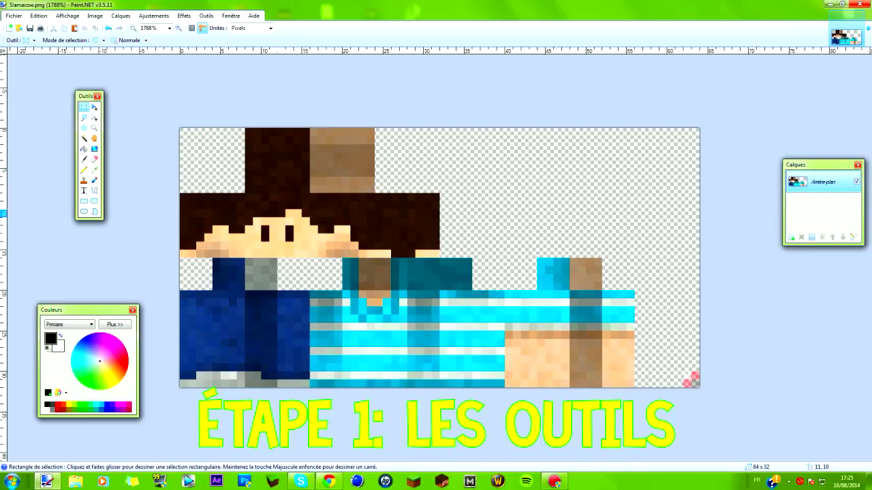
{"action": "left_click", "coordinate": [84, 118]}
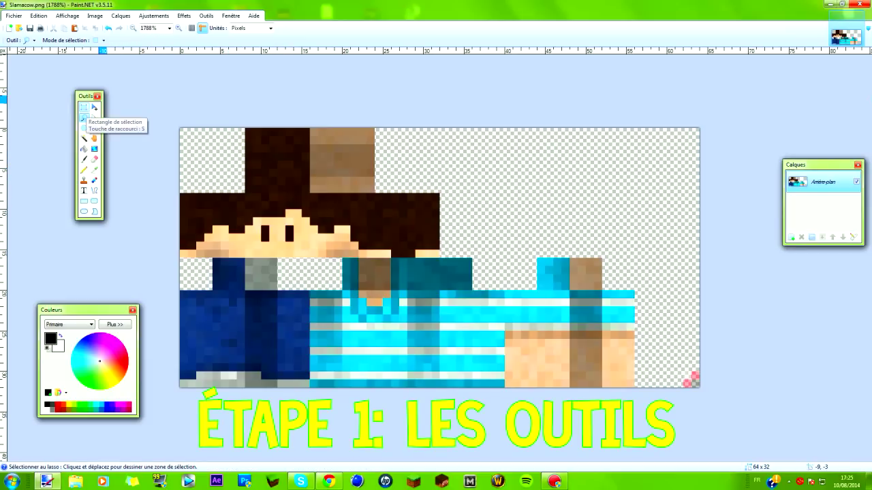
{"action": "left_click", "coordinate": [84, 107]}
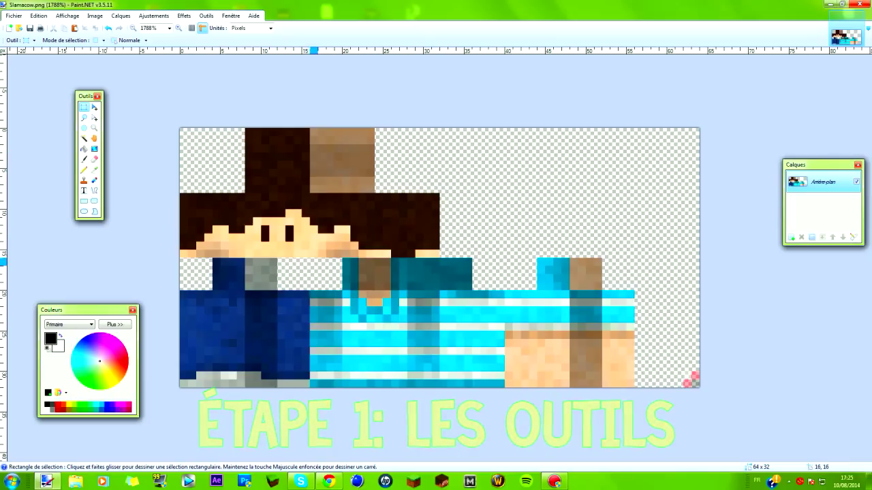
Try rectangular selections over the face, the body parts and a 22 × 15 px empty area, and clear them.
{"action": "left_click_drag", "start_coordinate": [246, 195], "coordinate": [297, 254]}
{"action": "left_click", "coordinate": [298, 254]}
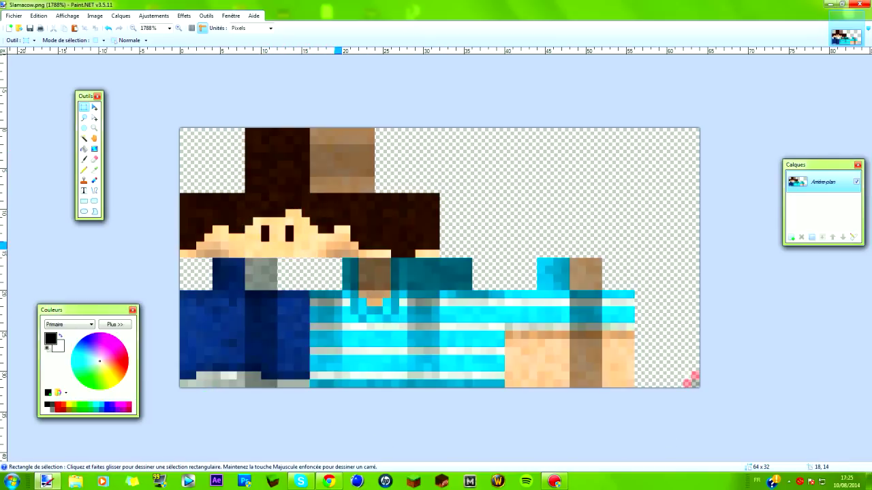
{"action": "left_click_drag", "start_coordinate": [346, 268], "coordinate": [534, 391]}
{"action": "mouse_move", "coordinate": [531, 262]}
{"action": "left_mouse_down"}
{"action": "mouse_move", "coordinate": [662, 432]}
{"action": "mouse_move", "coordinate": [696, 420]}
{"action": "left_mouse_up"}
{"action": "left_click_drag", "start_coordinate": [192, 271], "coordinate": [298, 387]}
{"action": "left_click_drag", "start_coordinate": [200, 148], "coordinate": [395, 254]}
{"action": "key", "text": "ctrl+z"}
{"action": "key", "text": "ctrl+z"}
{"action": "key", "text": "ctrl+z"}
{"action": "key", "text": "ctrl+z"}
{"action": "left_click_drag", "start_coordinate": [455, 128], "coordinate": [635, 250]}
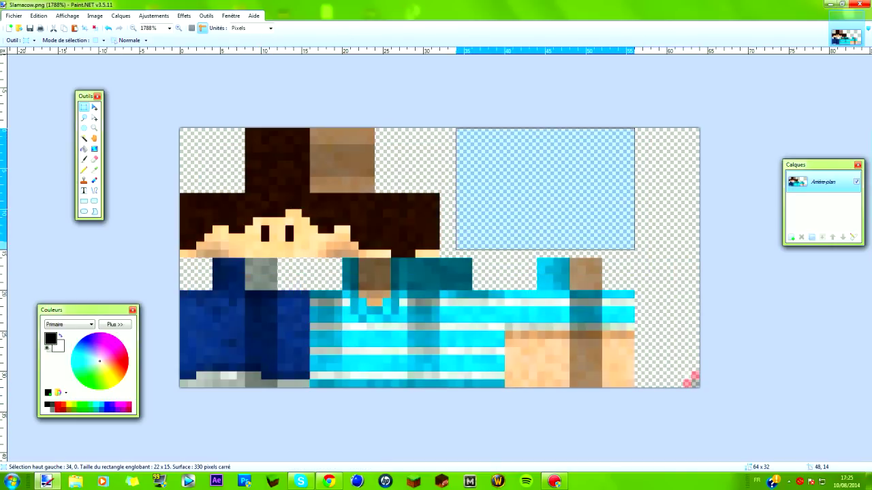
{"action": "left_click", "coordinate": [538, 246]}
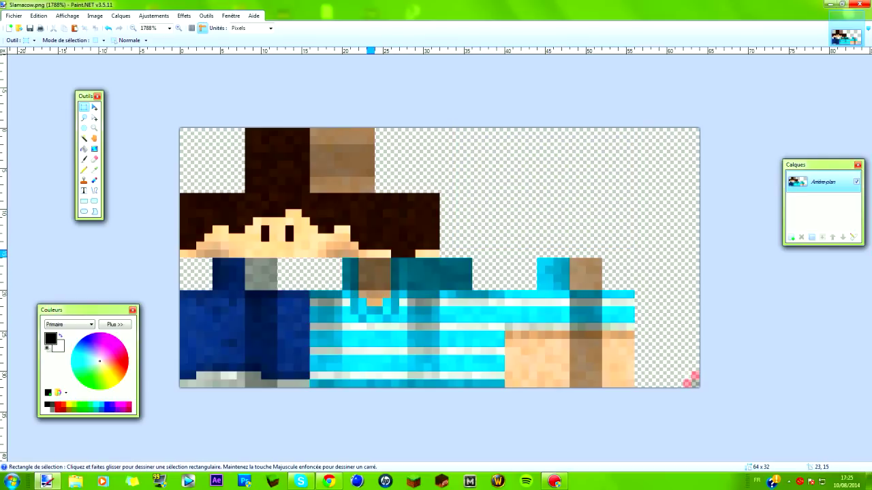
Select the 16 × 7 px bare forearm area of the skin and paint it solid yellow with the Pencil.
{"action": "left_click_drag", "start_coordinate": [507, 335], "coordinate": [631, 385]}
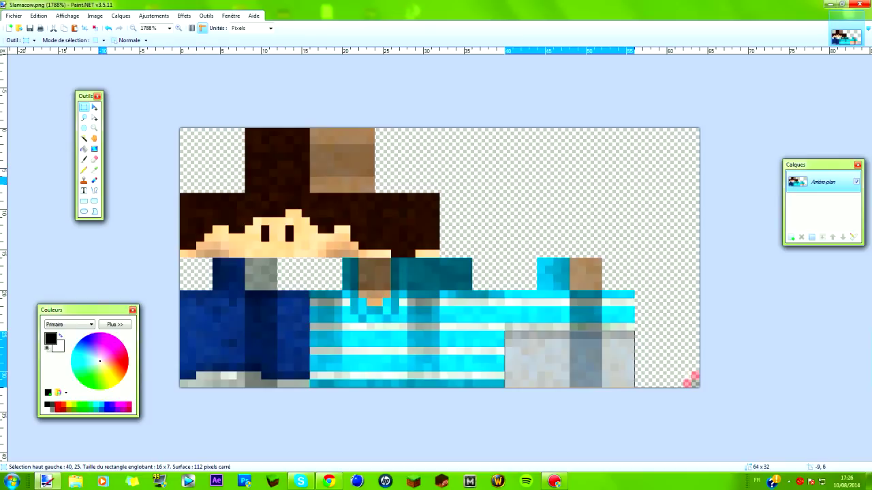
{"action": "left_click", "coordinate": [84, 170]}
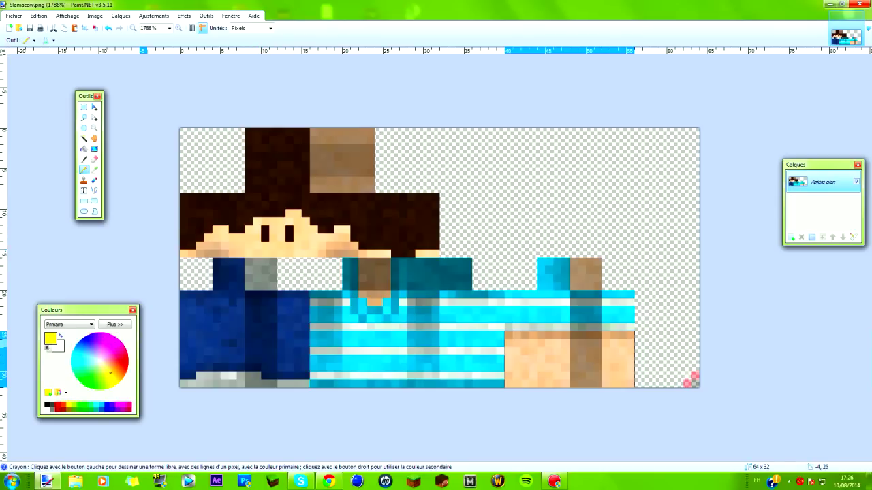
{"action": "left_click", "coordinate": [114, 325]}
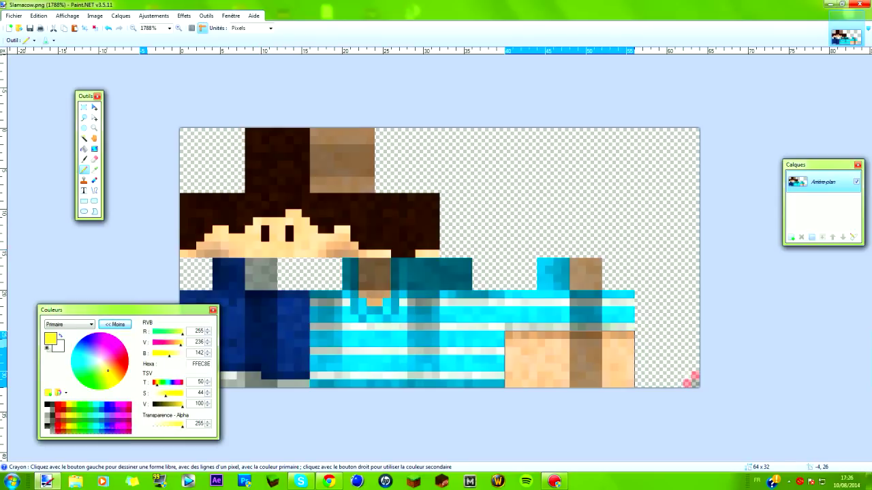
{"action": "left_click_drag", "start_coordinate": [168, 393], "coordinate": [160, 394]}
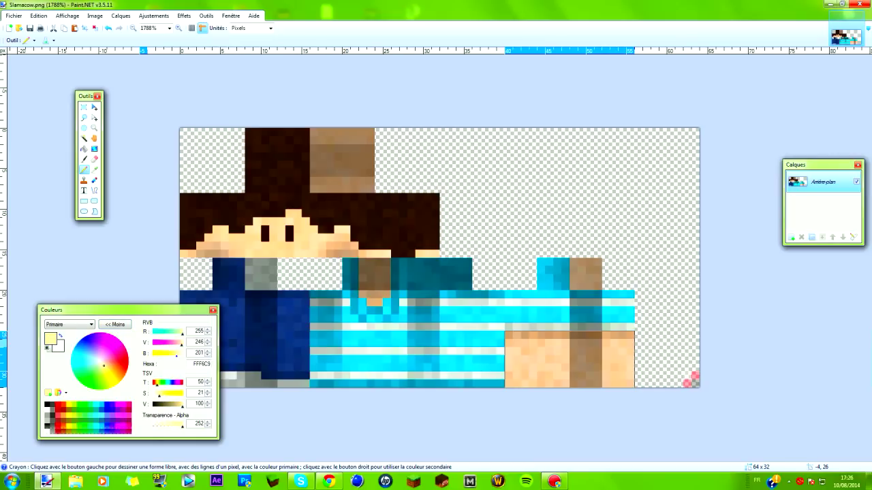
{"action": "key", "text": "F8"}
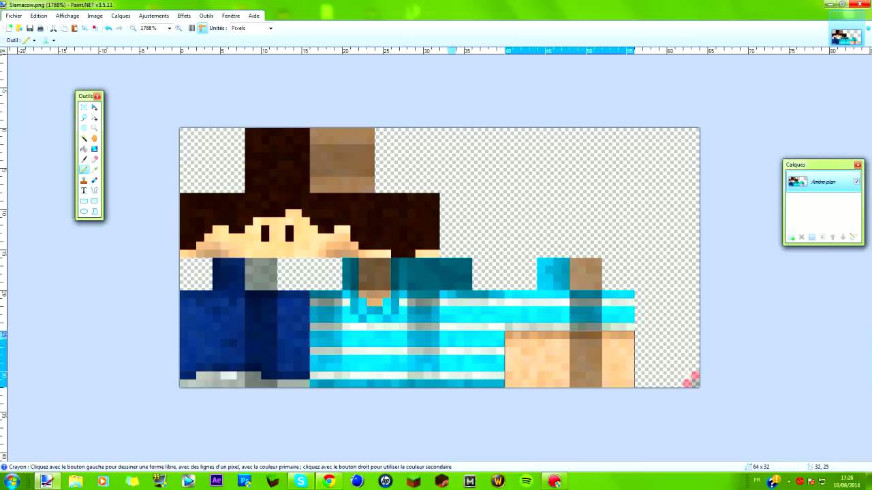
{"action": "left_click_drag", "start_coordinate": [509, 334], "coordinate": [513, 392]}
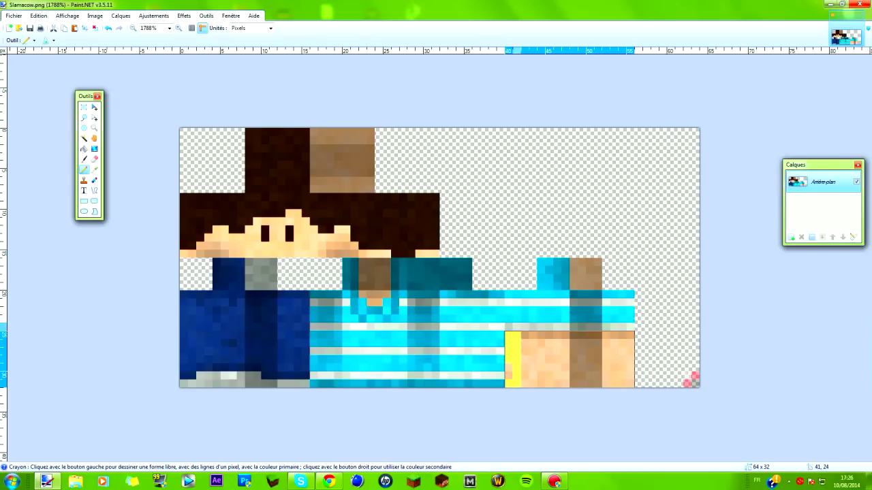
{"action": "mouse_move", "coordinate": [514, 337]}
{"action": "left_mouse_down"}
{"action": "mouse_move", "coordinate": [716, 331]}
{"action": "mouse_move", "coordinate": [419, 354]}
{"action": "mouse_move", "coordinate": [623, 359]}
{"action": "mouse_move", "coordinate": [314, 382]}
{"action": "mouse_move", "coordinate": [533, 367]}
{"action": "mouse_move", "coordinate": [627, 376]}
{"action": "left_mouse_up"}
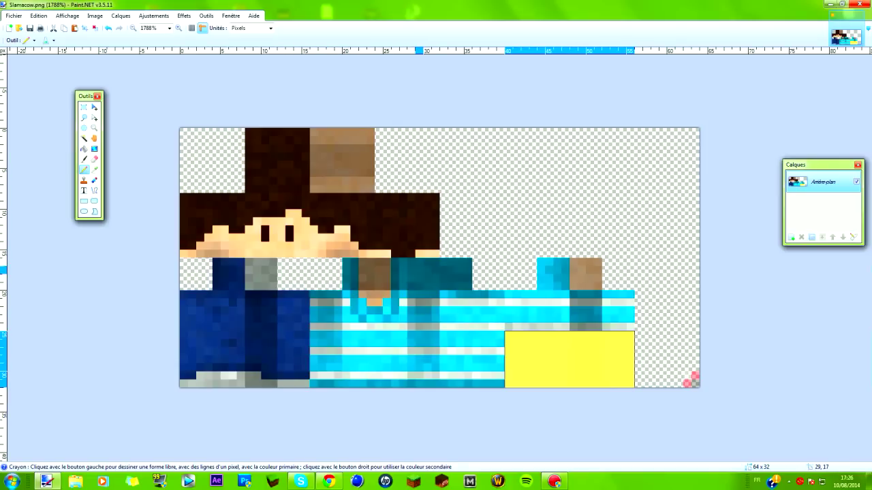
Undo the yellow pencil painting on the forearm area.
{"action": "key", "text": "ctrl"}
{"action": "key", "text": "ctrl"}
{"action": "key", "text": "ctrl+z"}
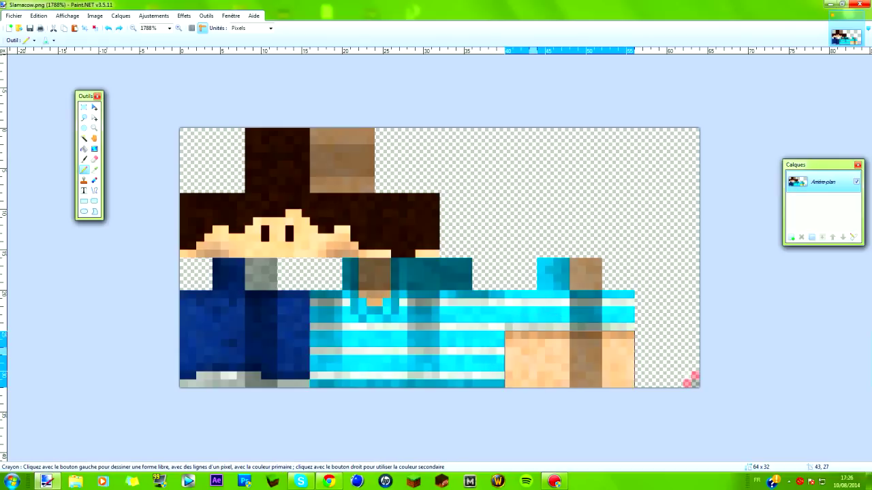
Select a 16 × 8 px rectangle covering the bare forearms and the lowest sleeve stripe.
{"action": "left_click", "coordinate": [84, 107]}
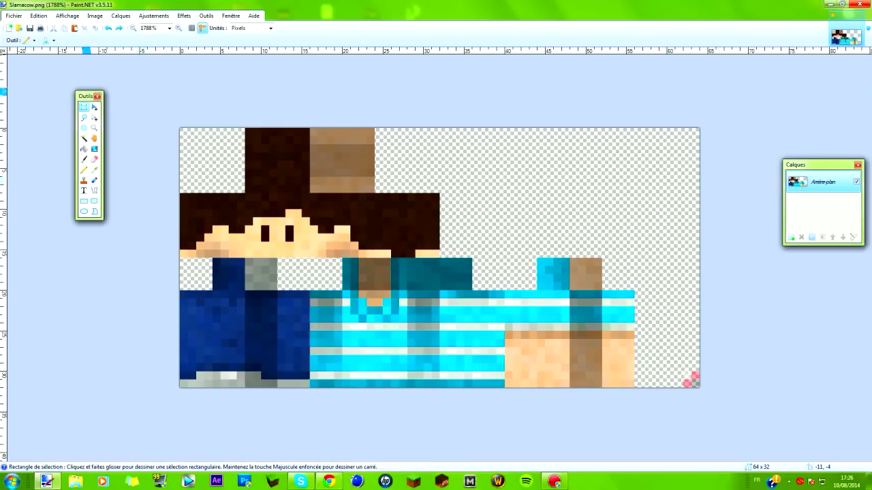
{"action": "left_click_drag", "start_coordinate": [516, 383], "coordinate": [630, 326]}
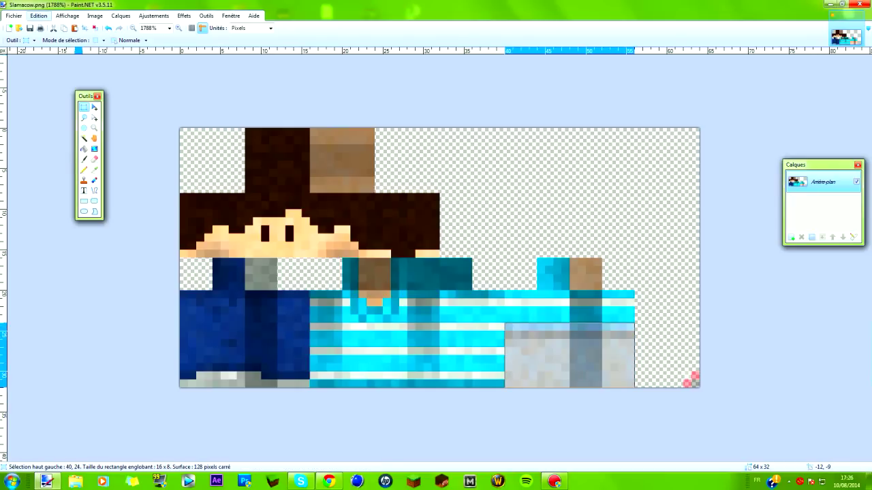
Try shifting the selected 16 × 8 px forearm area with the Move Selected Pixels tool.
{"action": "left_click", "coordinate": [38, 15]}
{"action": "key", "text": "Escape"}
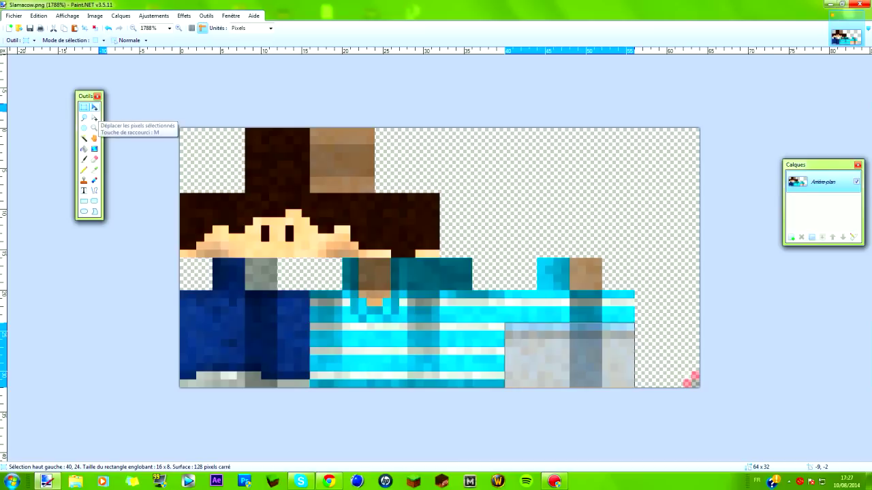
{"action": "left_click", "coordinate": [95, 107]}
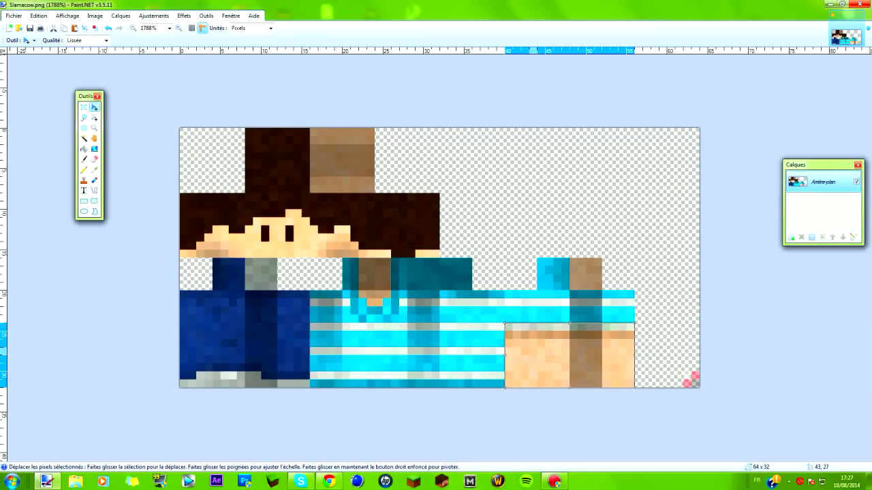
{"action": "mouse_move", "coordinate": [538, 347]}
{"action": "left_mouse_down"}
{"action": "mouse_move", "coordinate": [538, 288]}
{"action": "mouse_move", "coordinate": [438, 219]}
{"action": "mouse_move", "coordinate": [215, 229]}
{"action": "mouse_move", "coordinate": [239, 217]}
{"action": "mouse_move", "coordinate": [541, 359]}
{"action": "left_mouse_up"}
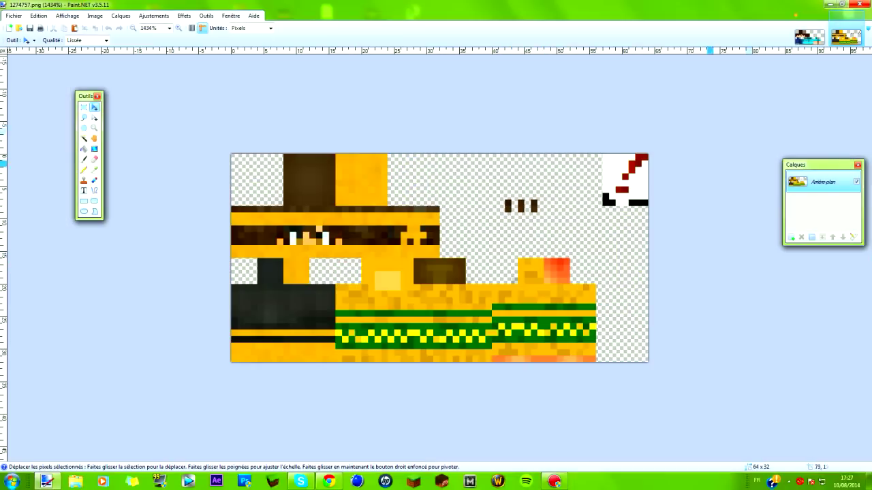
Compare the two open skins, Slamacow.png and 1274757.png, and stay on 1274757.png.
{"action": "left_click", "coordinate": [809, 37]}
{"action": "left_click", "coordinate": [846, 37]}
{"action": "scroll", "coordinate": [800, 71], "scroll_direction": "up", "scroll_amount": 3}
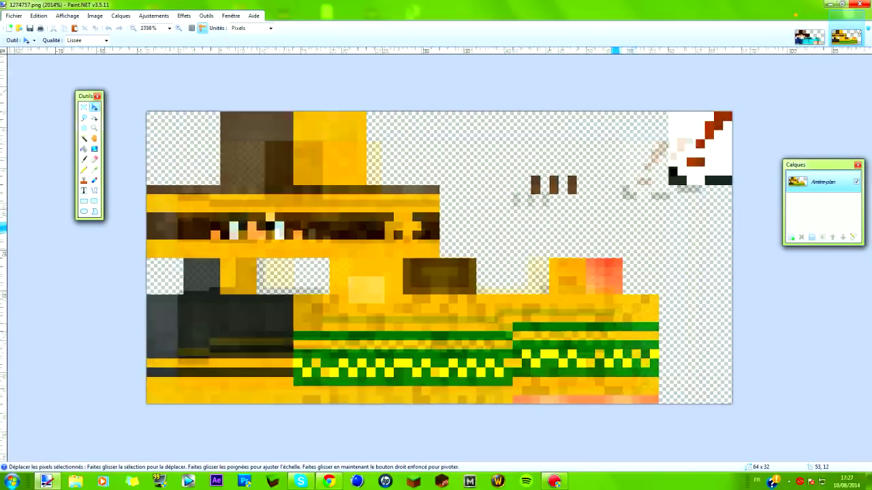
{"action": "key", "text": "ctrl+Tab"}
{"action": "key", "text": "ctrl+Tab"}
{"action": "key", "text": "ctrl+Tab"}
{"action": "key", "text": "ctrl+Tab"}
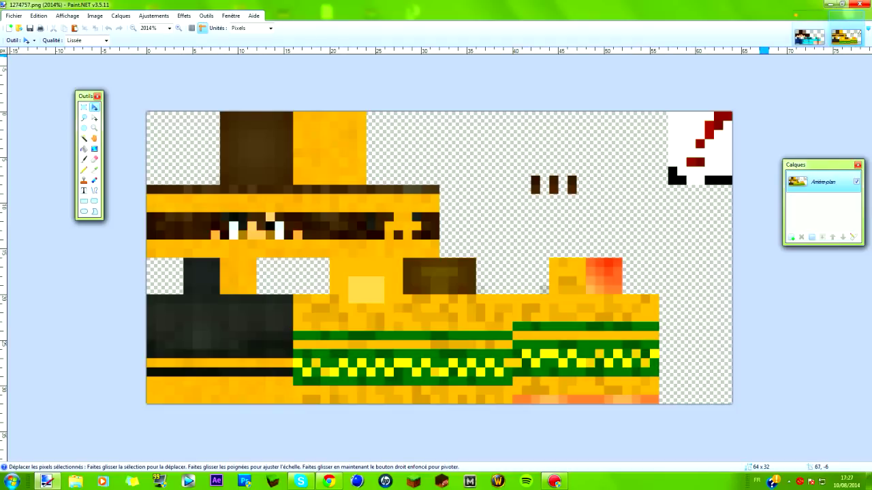
Copy the 8 × 8 px face from 1274757.png and paste it over the face in Slamacow.png.
{"action": "left_click", "coordinate": [84, 108]}
{"action": "left_click_drag", "start_coordinate": [223, 254], "coordinate": [288, 188]}
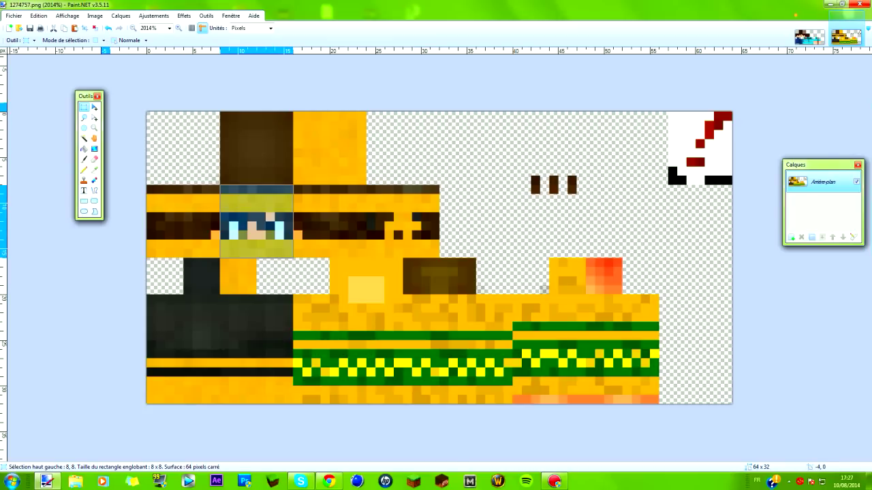
{"action": "left_click", "coordinate": [95, 107]}
{"action": "left_click", "coordinate": [797, 41]}
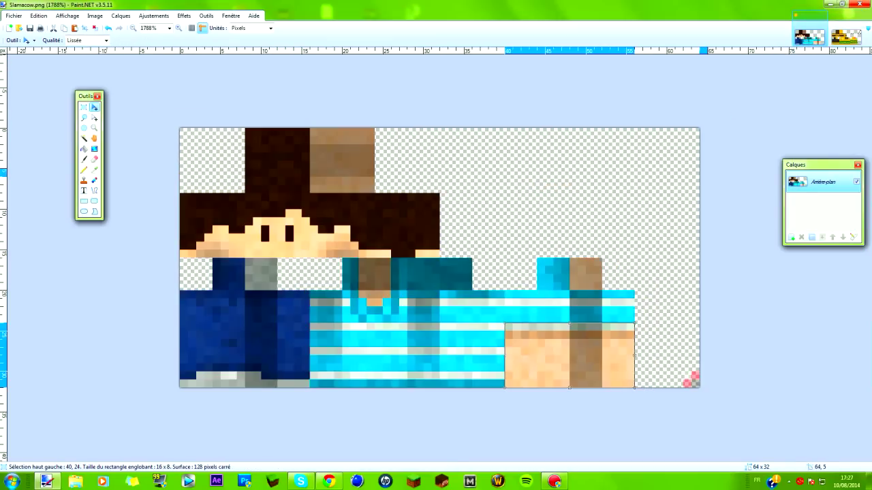
{"action": "key", "text": "ctrl+v"}
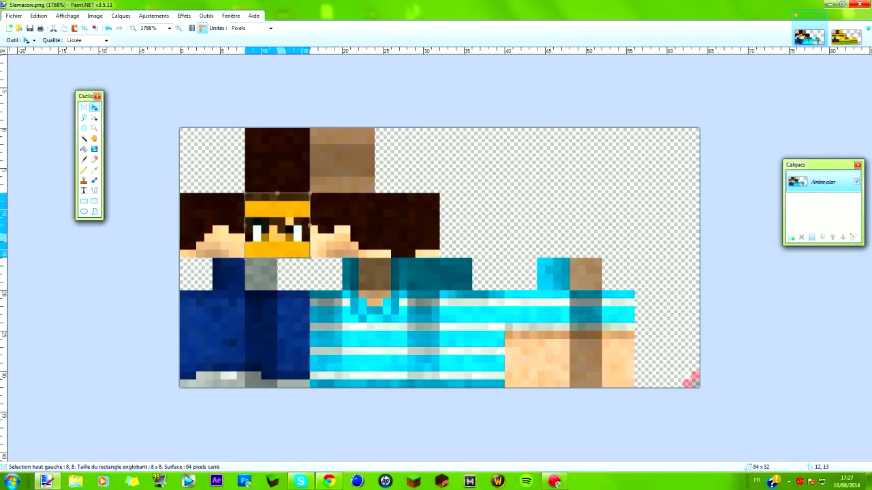
Try moving the pasted face around the canvas and return it to the front of the head.
{"action": "left_click_drag", "start_coordinate": [282, 221], "coordinate": [452, 237]}
{"action": "left_click_drag", "start_coordinate": [569, 290], "coordinate": [351, 388]}
{"action": "mouse_move", "coordinate": [492, 278]}
{"action": "left_mouse_down"}
{"action": "mouse_move", "coordinate": [525, 262]}
{"action": "mouse_move", "coordinate": [460, 302]}
{"action": "mouse_move", "coordinate": [412, 278]}
{"action": "mouse_move", "coordinate": [490, 278]}
{"action": "mouse_move", "coordinate": [483, 286]}
{"action": "mouse_move", "coordinate": [509, 286]}
{"action": "mouse_move", "coordinate": [509, 278]}
{"action": "left_mouse_up"}
{"action": "left_click_drag", "start_coordinate": [640, 137], "coordinate": [286, 211]}
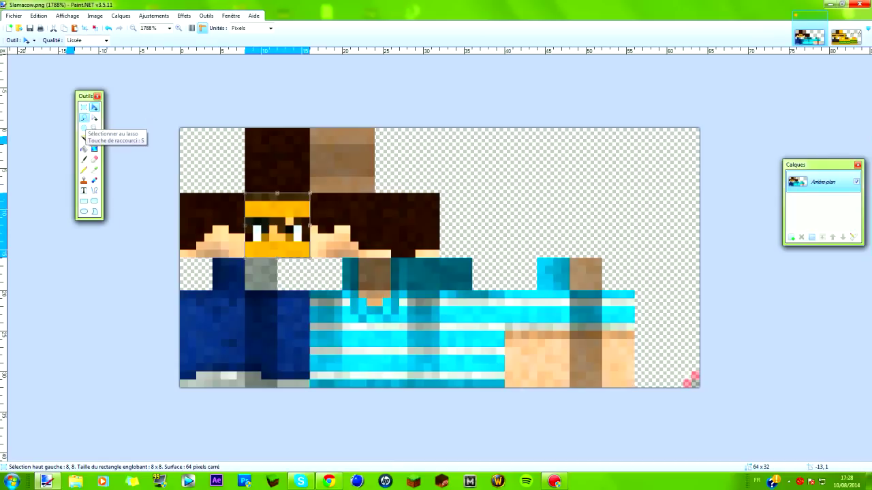
Draw a freehand lasso selection in the skin's empty area and clear it.
{"action": "left_click", "coordinate": [83, 117]}
{"action": "mouse_move", "coordinate": [586, 153]}
{"action": "left_mouse_down"}
{"action": "mouse_move", "coordinate": [660, 218]}
{"action": "mouse_move", "coordinate": [528, 136]}
{"action": "mouse_move", "coordinate": [667, 225]}
{"action": "mouse_move", "coordinate": [436, 224]}
{"action": "mouse_move", "coordinate": [610, 266]}
{"action": "mouse_move", "coordinate": [557, 275]}
{"action": "mouse_move", "coordinate": [549, 149]}
{"action": "left_mouse_up"}
{"action": "left_click", "coordinate": [517, 189]}
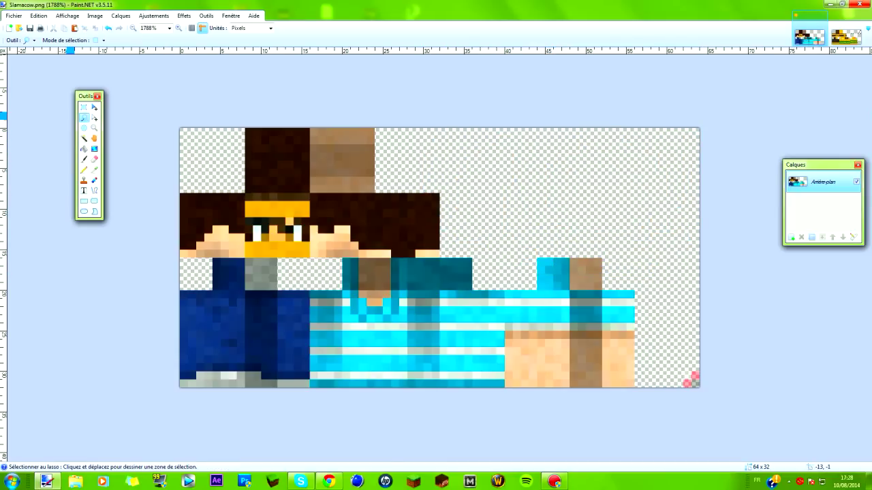
Select the 16 × 8 px forearm rectangle and try shifting its outline with the Move Selection tool.
{"action": "key", "text": "m"}
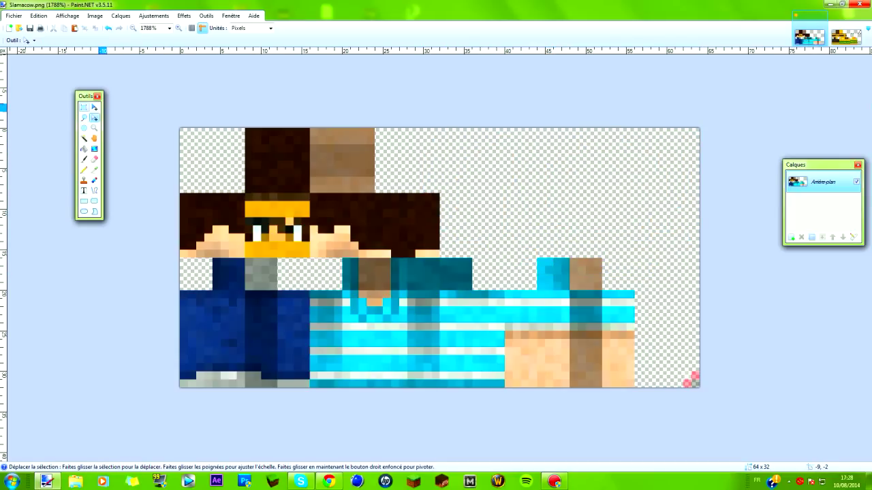
{"action": "left_click", "coordinate": [84, 107]}
{"action": "left_click_drag", "start_coordinate": [511, 325], "coordinate": [635, 388]}
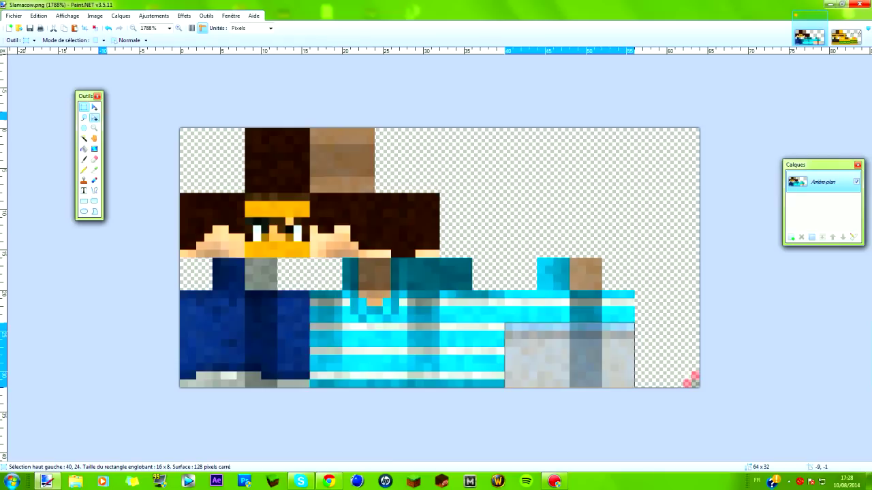
{"action": "left_click", "coordinate": [95, 118]}
{"action": "mouse_move", "coordinate": [505, 323]}
{"action": "left_mouse_down"}
{"action": "mouse_move", "coordinate": [440, 274]}
{"action": "mouse_move", "coordinate": [529, 340]}
{"action": "mouse_move", "coordinate": [480, 290]}
{"action": "mouse_move", "coordinate": [496, 201]}
{"action": "mouse_move", "coordinate": [505, 331]}
{"action": "mouse_move", "coordinate": [505, 324]}
{"action": "left_mouse_up"}
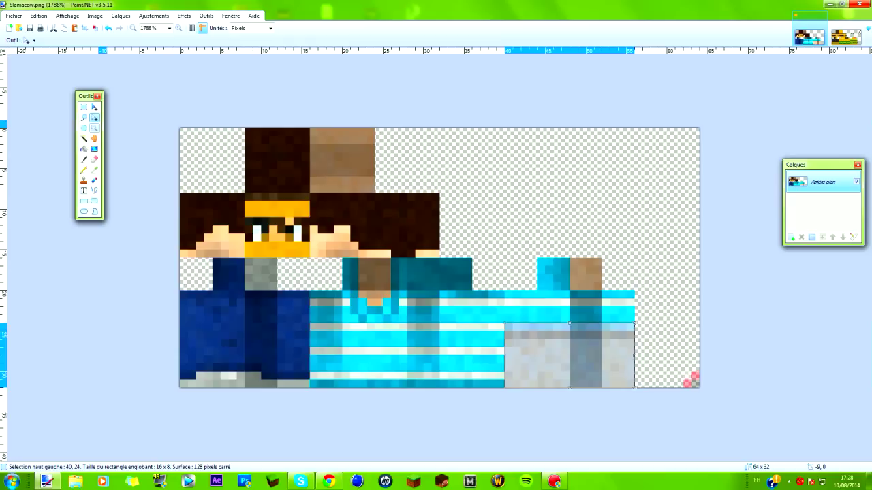
Draw an elliptical selection about 6 × 17 px across the back of the head and the neighbouring empty area.
{"action": "left_click", "coordinate": [84, 129]}
{"action": "left_click_drag", "start_coordinate": [409, 146], "coordinate": [451, 277]}
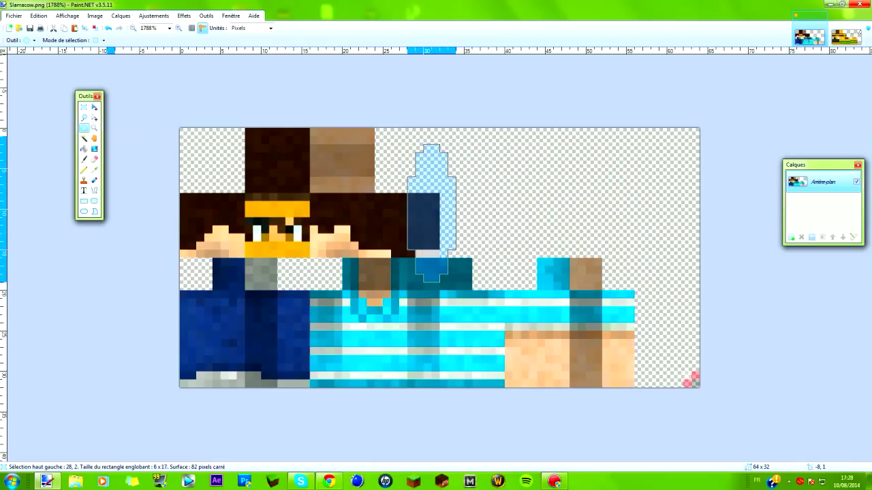
{"action": "key", "text": "z"}
Try the Magic Wand at 50% tolerance on the hair, empty background, face skin, shirt, forearms, trousers and head underside.
{"action": "left_click", "coordinate": [83, 138]}
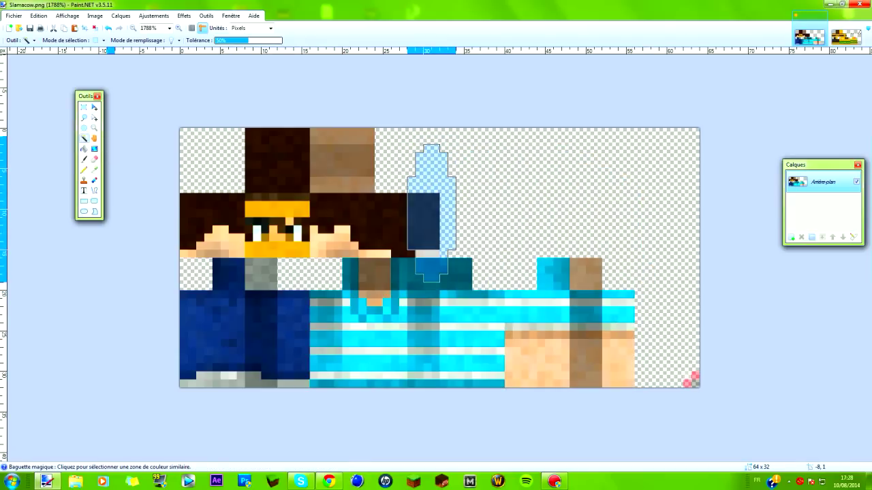
{"action": "left_click", "coordinate": [281, 173]}
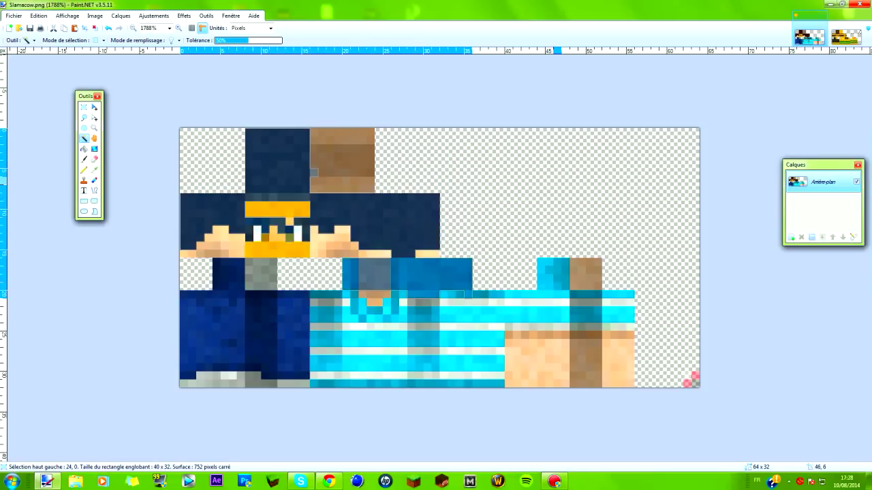
{"action": "left_click", "coordinate": [558, 222]}
{"action": "left_click", "coordinate": [322, 246]}
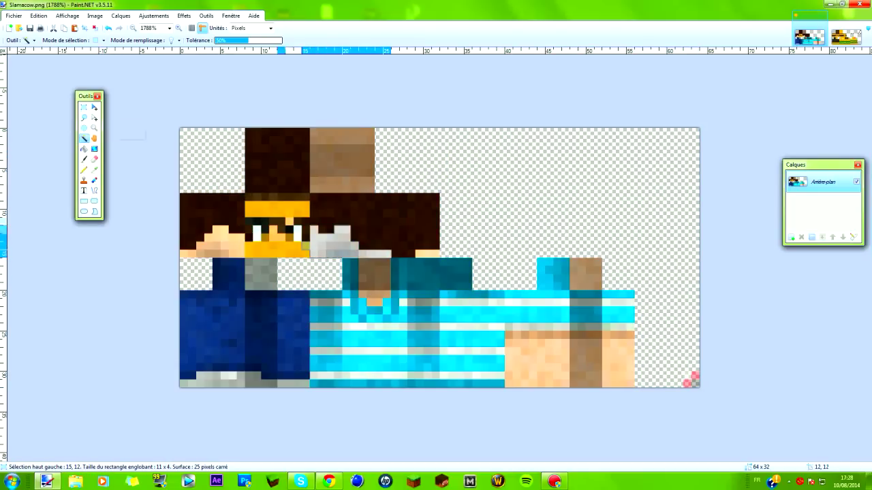
{"action": "left_click", "coordinate": [378, 334]}
{"action": "left_click", "coordinate": [590, 351]}
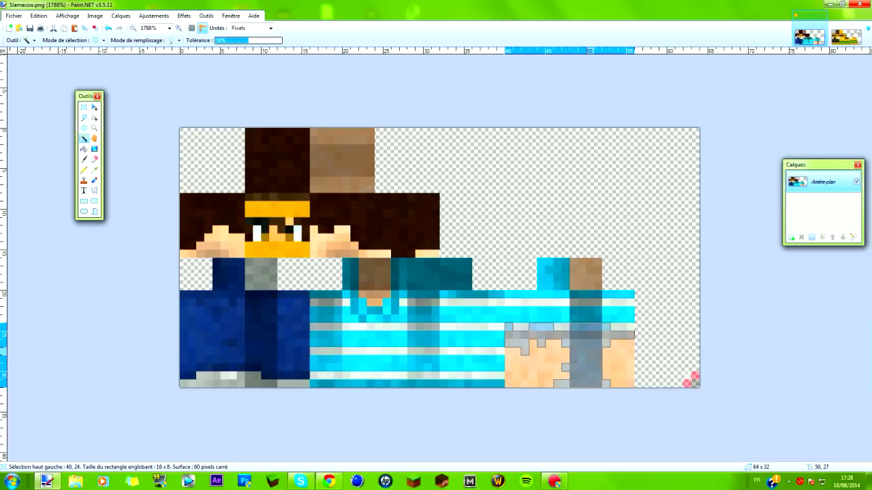
{"action": "left_click", "coordinate": [549, 359]}
{"action": "left_click", "coordinate": [569, 336]}
{"action": "left_click", "coordinate": [264, 327]}
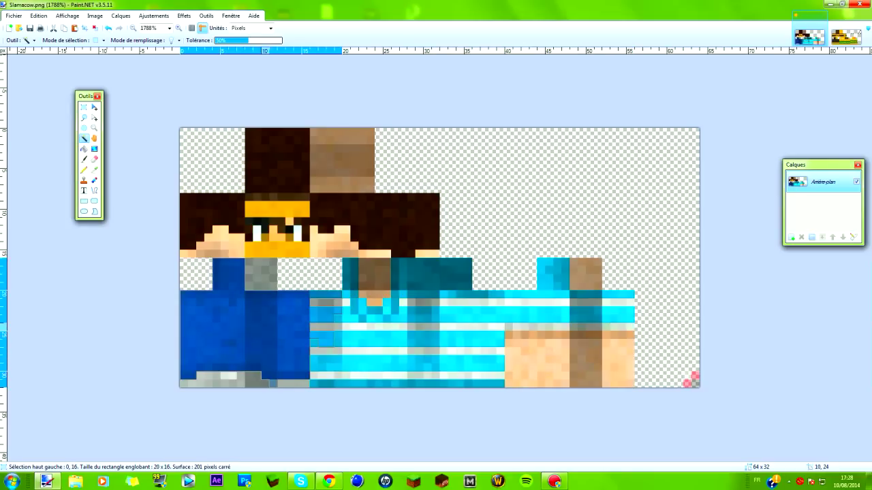
{"action": "left_click", "coordinate": [209, 221]}
{"action": "left_click", "coordinate": [297, 192]}
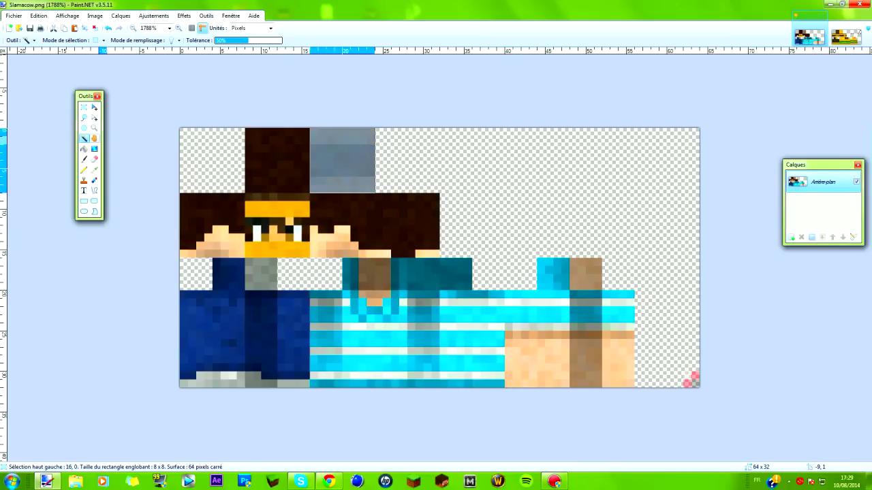
Try the Pan tool and zoom in and out on the skin.
{"action": "left_click", "coordinate": [94, 139]}
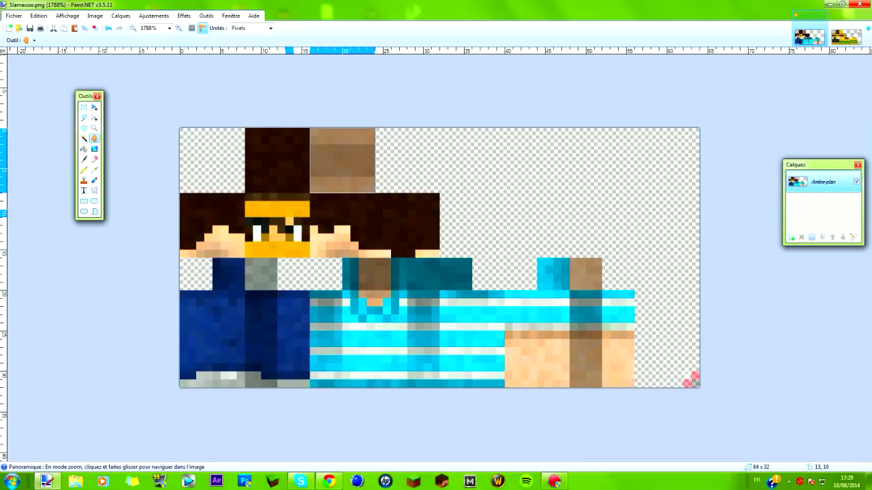
{"action": "scroll", "coordinate": [289, 213], "scroll_direction": "up", "scroll_amount": 4}
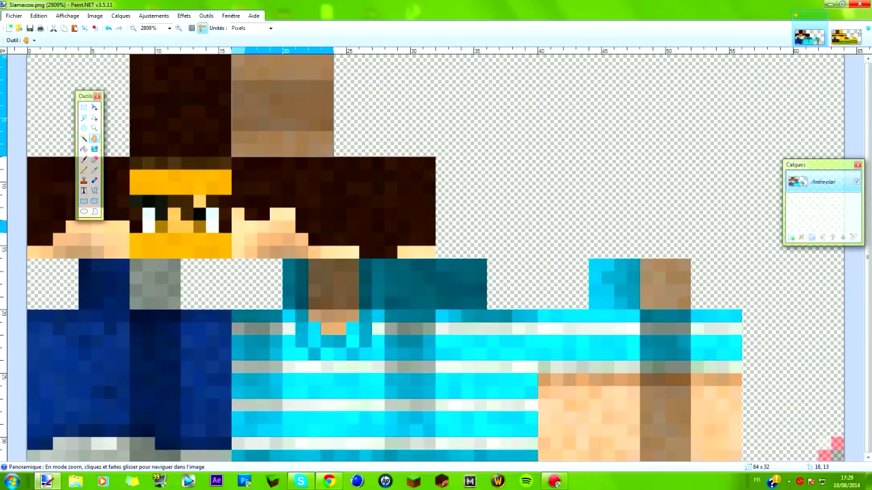
{"action": "scroll", "coordinate": [238, 227], "scroll_direction": "down", "scroll_amount": 3}
{"action": "scroll", "coordinate": [298, 243], "scroll_direction": "up", "scroll_amount": 1}
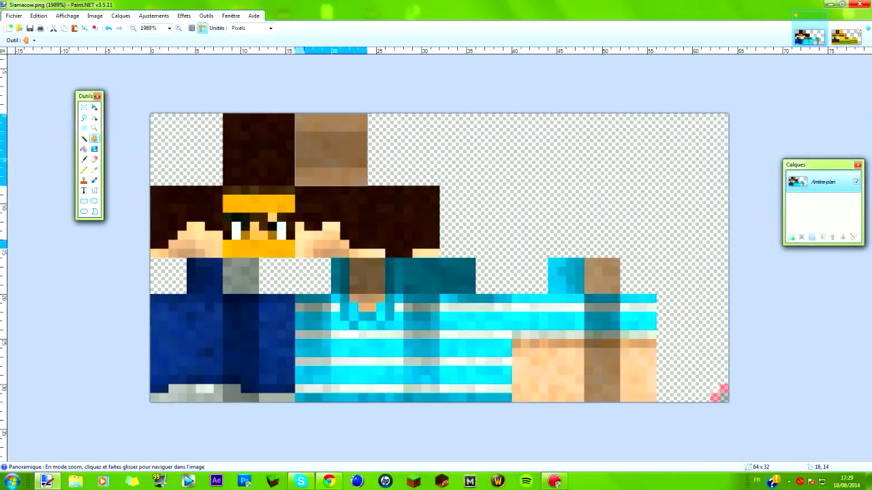
Select the 16 × 7 px bare forearm area, replacing a first 20 × 7 px rectangle.
{"action": "left_click", "coordinate": [84, 107]}
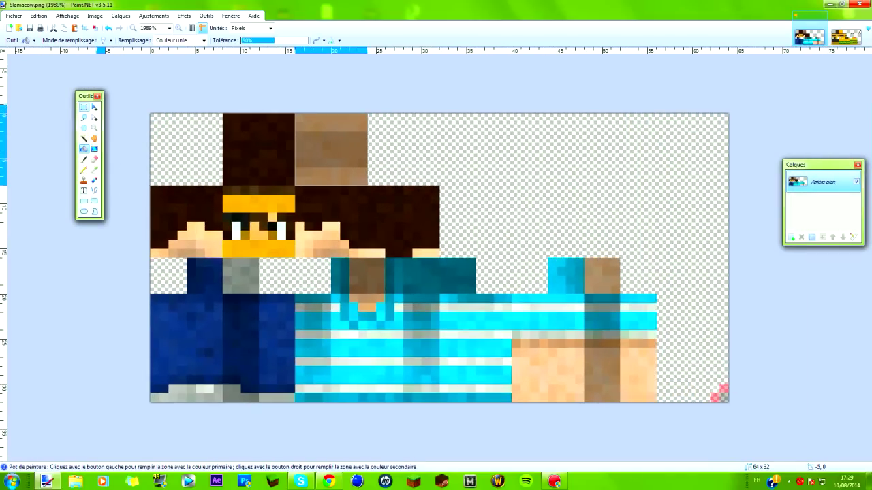
{"action": "left_click_drag", "start_coordinate": [513, 342], "coordinate": [688, 443]}
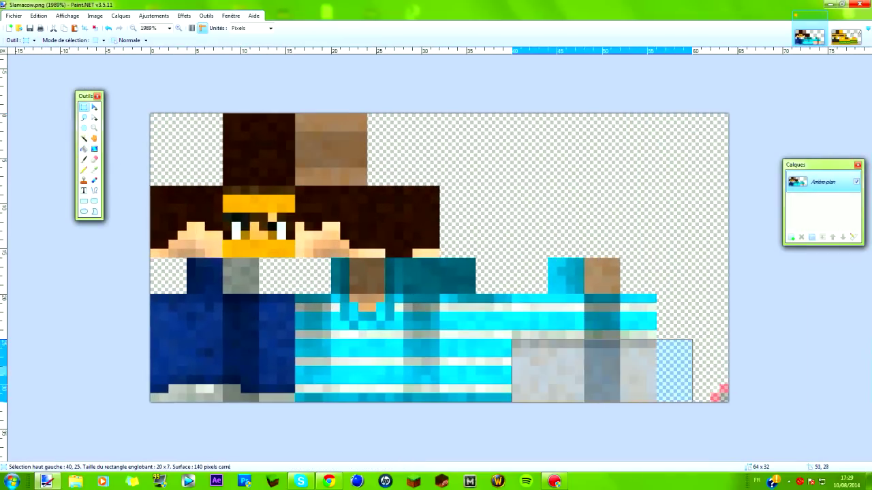
{"action": "left_click", "coordinate": [535, 353]}
{"action": "left_click_drag", "start_coordinate": [525, 351], "coordinate": [650, 398]}
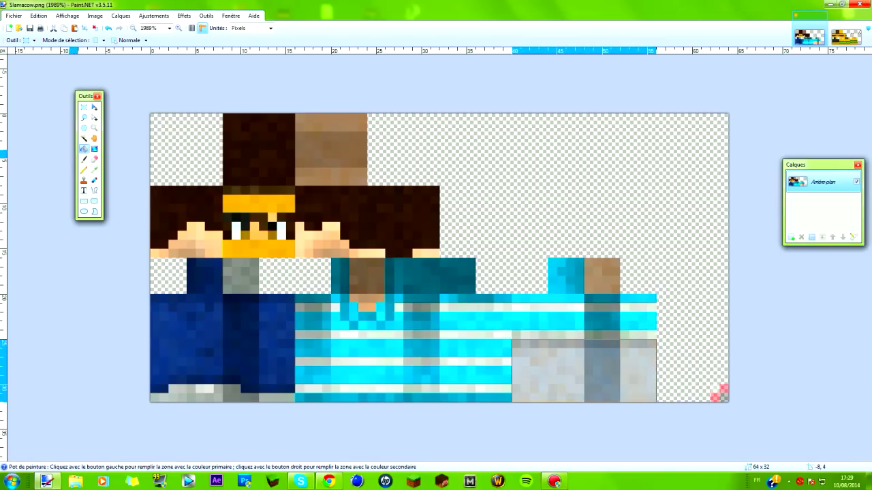
Activate the Paint Bucket and show the Colours window.
{"action": "left_click", "coordinate": [83, 149]}
{"action": "left_click", "coordinate": [184, 15]}
{"action": "left_click", "coordinate": [271, 73]}
{"action": "left_click", "coordinate": [231, 16]}
{"action": "left_click", "coordinate": [245, 55]}
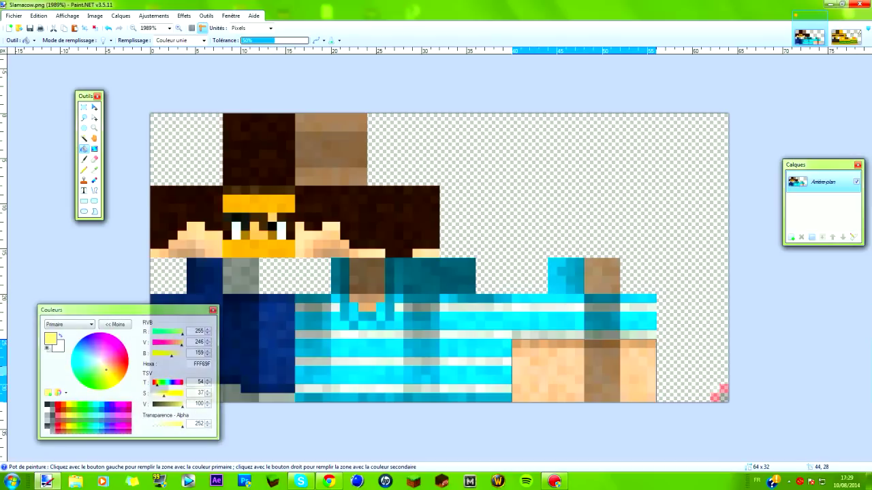
Fill parts of the selected forearms with pale yellow FFF69F at 50% tolerance and undo the fills.
{"action": "left_click", "coordinate": [553, 371]}
{"action": "left_click", "coordinate": [597, 372]}
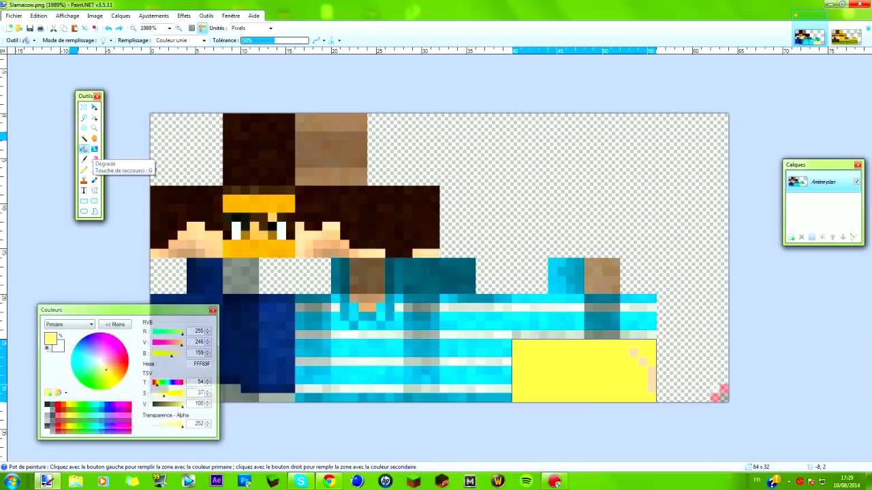
{"action": "key", "text": "ctrl+z"}
{"action": "key", "text": "ctrl+z"}
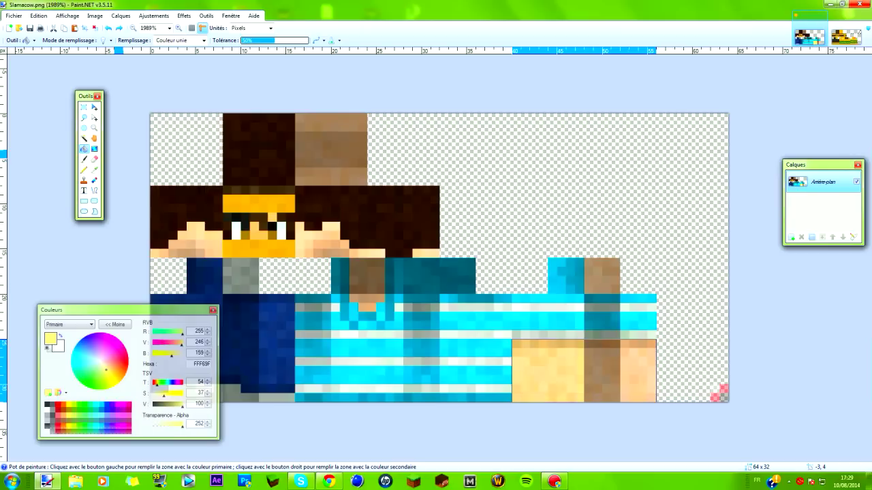
Move the Colours window aside and draw a yellow-to-white gradient across the selected forearms, ending at the selection's far lower corner.
{"action": "left_click_drag", "start_coordinate": [105, 312], "coordinate": [76, 314]}
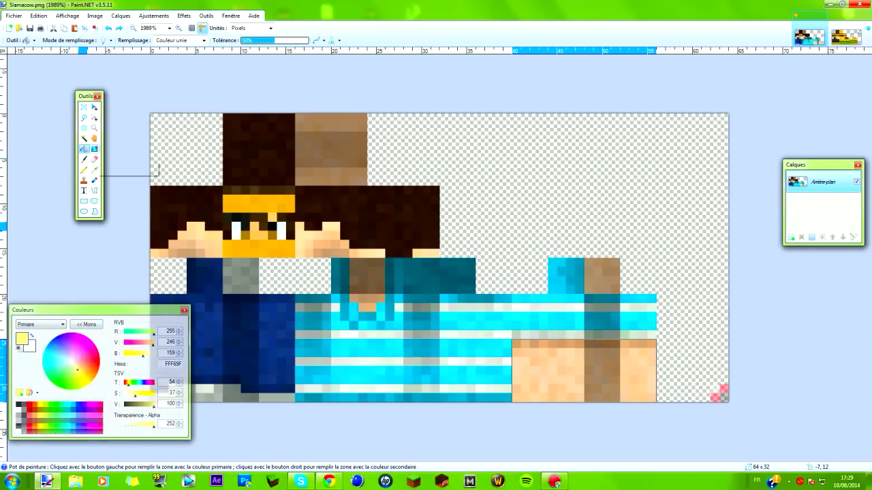
{"action": "left_click", "coordinate": [94, 149]}
{"action": "left_click_drag", "start_coordinate": [520, 340], "coordinate": [620, 357]}
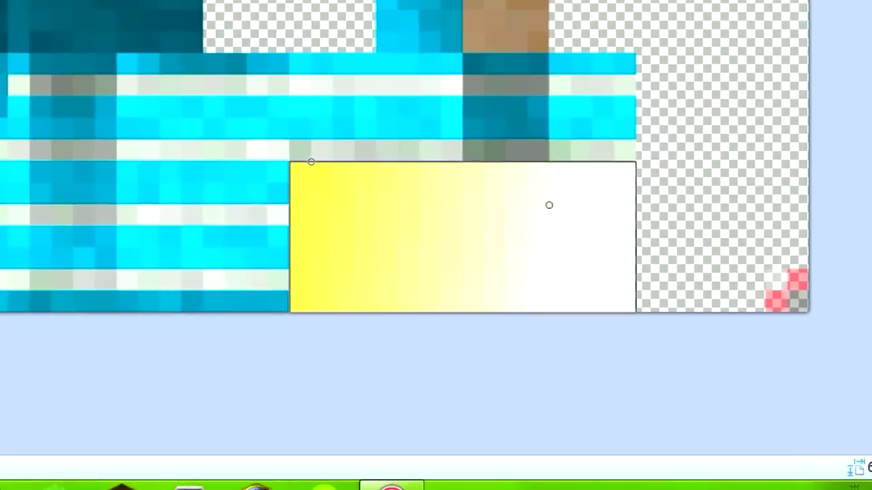
{"action": "left_click_drag", "start_coordinate": [549, 205], "coordinate": [636, 312]}
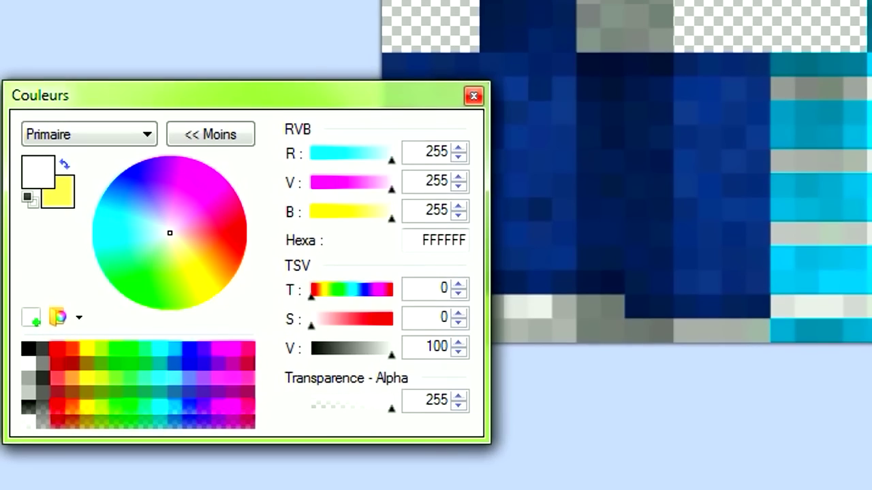
Recolour the gradient by setting the white colour to red FF1000, swapping primary and secondary, and changing the yellow to green.
{"action": "left_click", "coordinate": [147, 244]}
{"action": "left_click", "coordinate": [147, 240]}
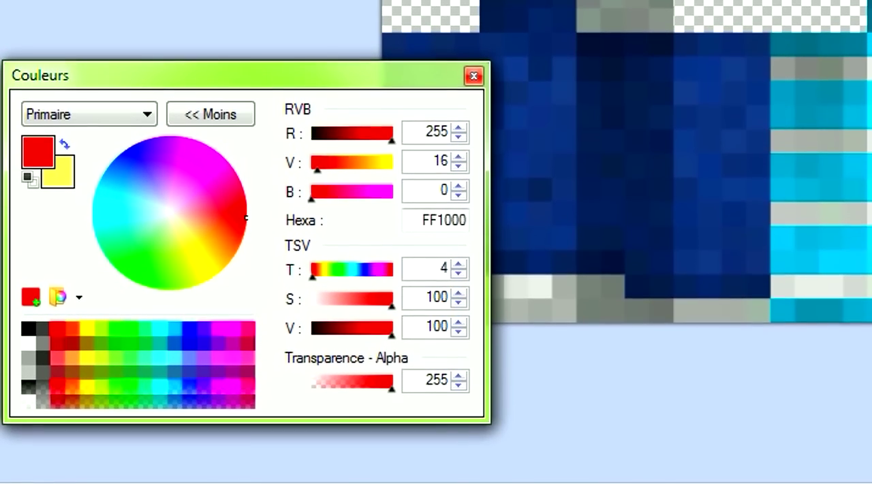
{"action": "left_click", "coordinate": [64, 155]}
{"action": "left_click", "coordinate": [122, 284]}
{"action": "left_click", "coordinate": [118, 261]}
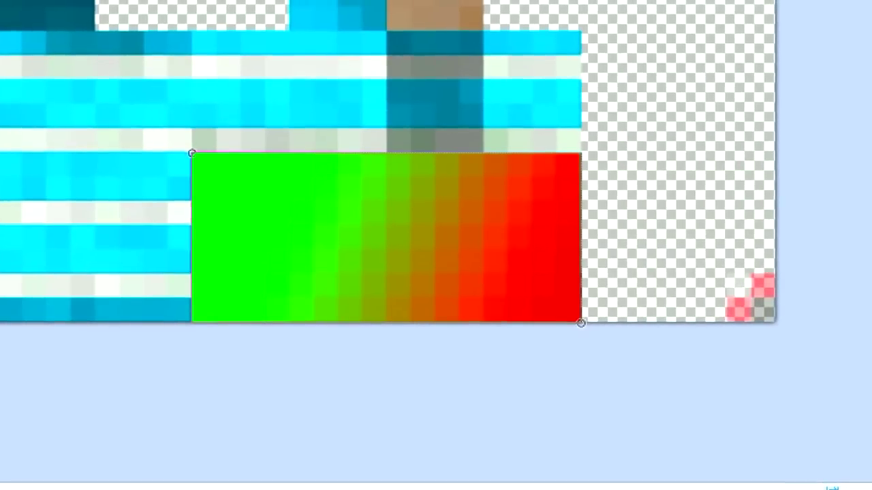
Reposition both gradient endpoints, with the red end on the sleeve stripe above the forearms and the green end over the torso.
{"action": "left_click_drag", "start_coordinate": [581, 323], "coordinate": [533, 128]}
{"action": "left_click_drag", "start_coordinate": [188, 151], "coordinate": [17, 374]}
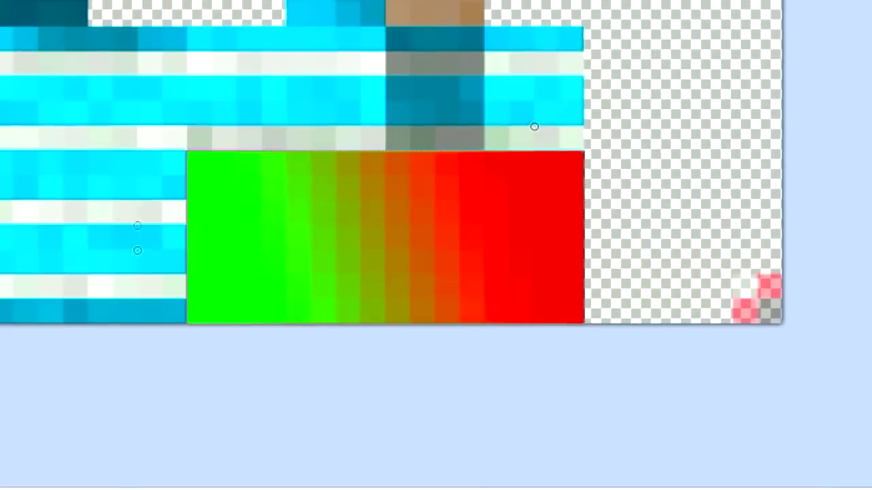
Reposition the gradient's endpoints across the selected forearms and undo the gradient.
{"action": "left_click_drag", "start_coordinate": [450, 424], "coordinate": [451, 424]}
{"action": "left_click_drag", "start_coordinate": [641, 333], "coordinate": [697, 315]}
{"action": "key", "text": "ctrl+z"}
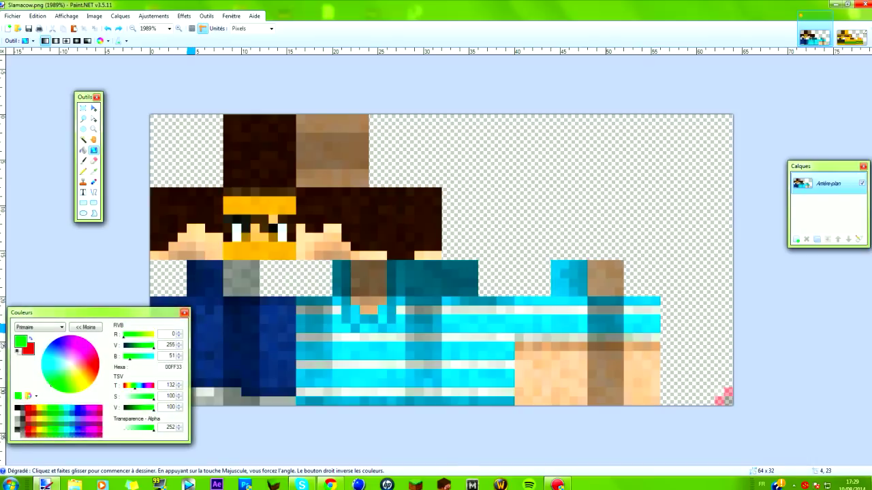
Try green Paintbrush strokes across the head, torso and arms, try the Eraser over the face, and undo both.
{"action": "left_click", "coordinate": [83, 160]}
{"action": "mouse_move", "coordinate": [592, 355]}
{"action": "left_mouse_down"}
{"action": "mouse_move", "coordinate": [436, 320]}
{"action": "mouse_move", "coordinate": [286, 181]}
{"action": "mouse_move", "coordinate": [227, 237]}
{"action": "left_mouse_up"}
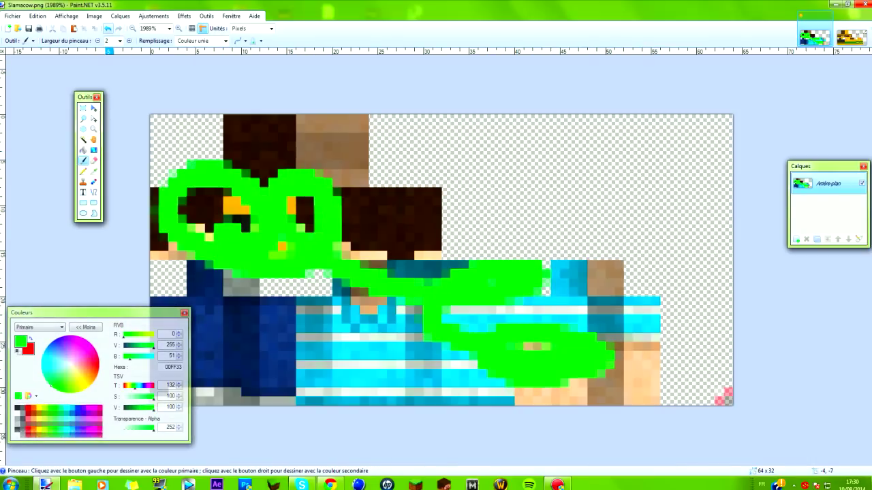
{"action": "left_click", "coordinate": [107, 27]}
{"action": "left_click", "coordinate": [94, 161]}
{"action": "mouse_move", "coordinate": [251, 189]}
{"action": "left_mouse_down"}
{"action": "mouse_move", "coordinate": [236, 232]}
{"action": "mouse_move", "coordinate": [248, 206]}
{"action": "mouse_move", "coordinate": [282, 264]}
{"action": "mouse_move", "coordinate": [237, 192]}
{"action": "mouse_move", "coordinate": [273, 201]}
{"action": "left_mouse_up"}
{"action": "left_click", "coordinate": [107, 29]}
Draw green Pencil marks over the face and the underside of the head, undoing them.
{"action": "left_click", "coordinate": [83, 172]}
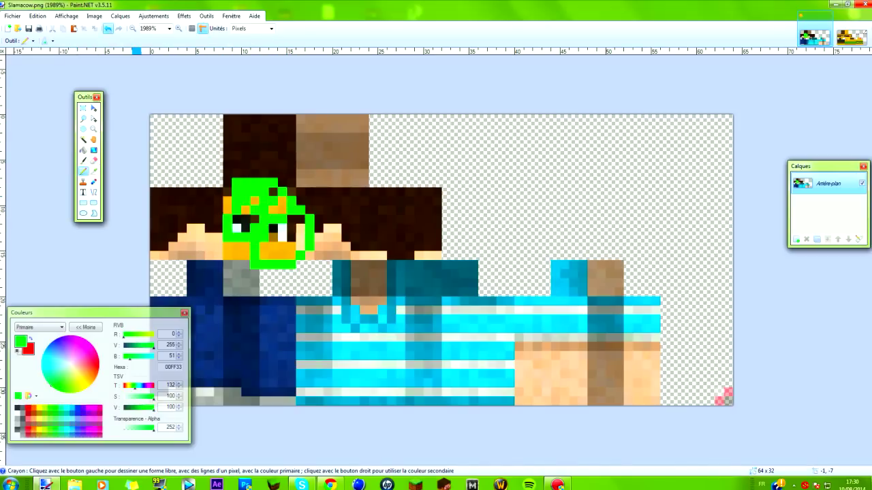
{"action": "left_click", "coordinate": [107, 28]}
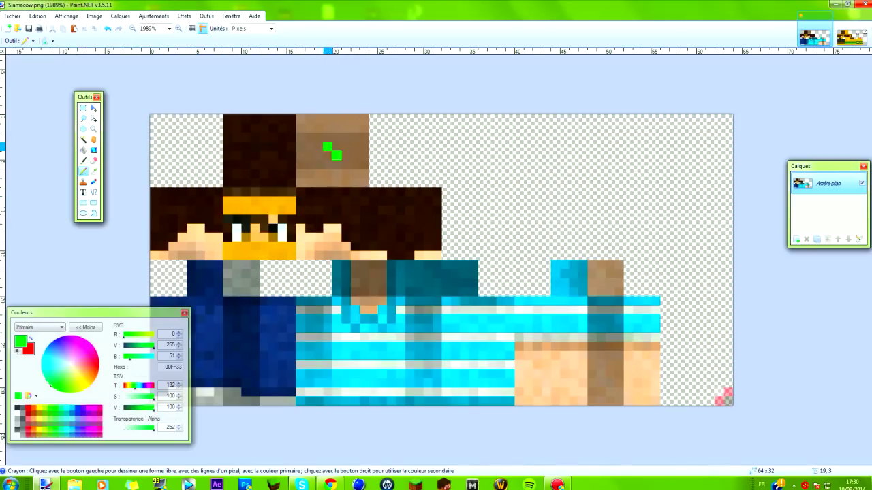
{"action": "left_click", "coordinate": [107, 28]}
{"action": "left_click", "coordinate": [107, 29]}
Pick golden yellow D2AC42 from the face's hood band and pencil it along the row just above the eyes.
{"action": "left_click", "coordinate": [94, 171]}
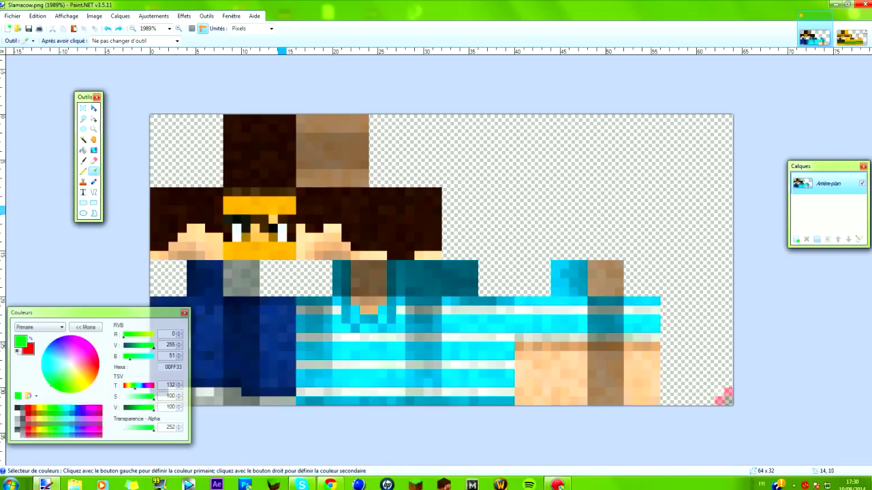
{"action": "left_click", "coordinate": [254, 212]}
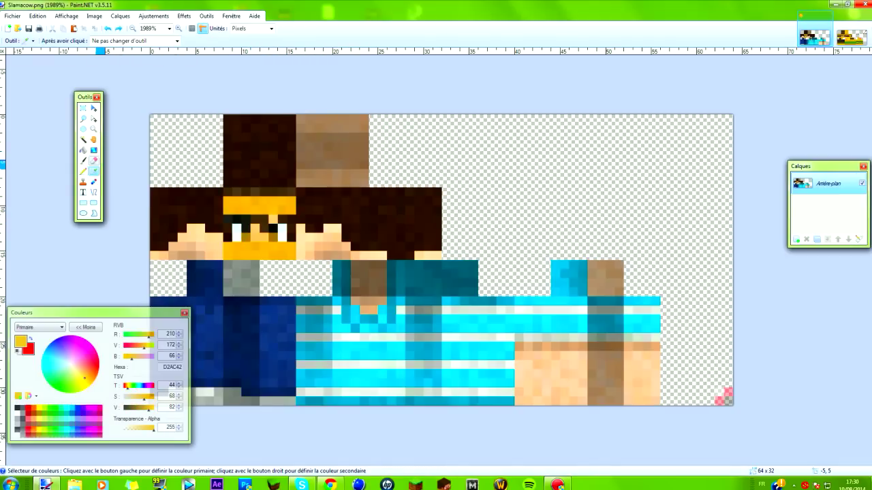
{"action": "left_click", "coordinate": [83, 160]}
{"action": "left_click", "coordinate": [83, 170]}
{"action": "left_click_drag", "start_coordinate": [228, 218], "coordinate": [282, 218]}
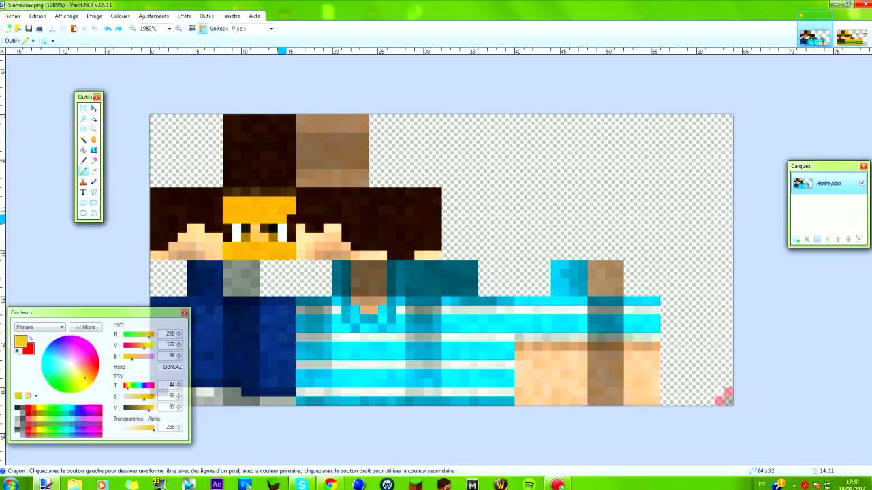
Sample yellow shades C8A135 and D6B047 from the hood for further Pencil retouching around the face, and undo the pencil edits.
{"action": "left_click", "coordinate": [94, 170]}
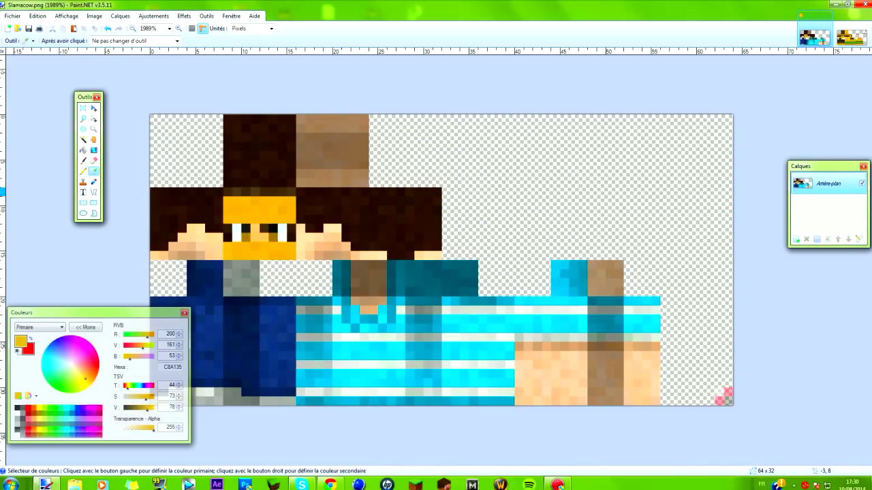
{"action": "left_click", "coordinate": [83, 170]}
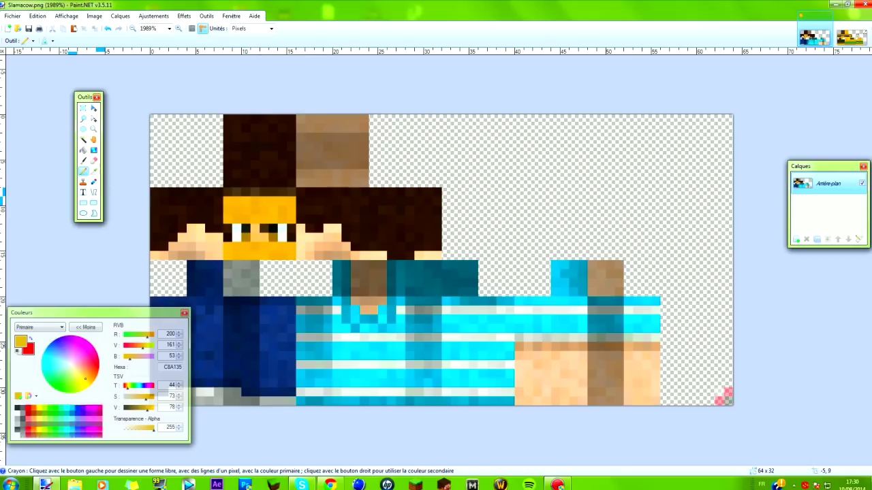
{"action": "left_click", "coordinate": [94, 170]}
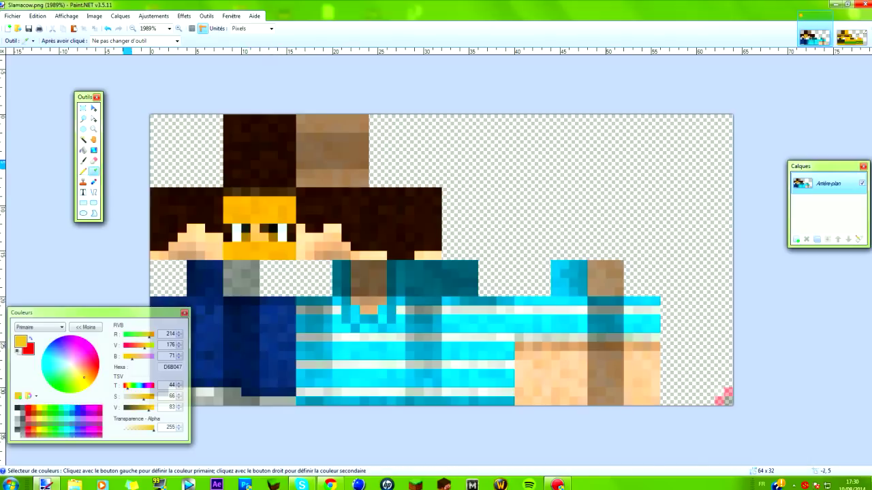
{"action": "left_click", "coordinate": [83, 171]}
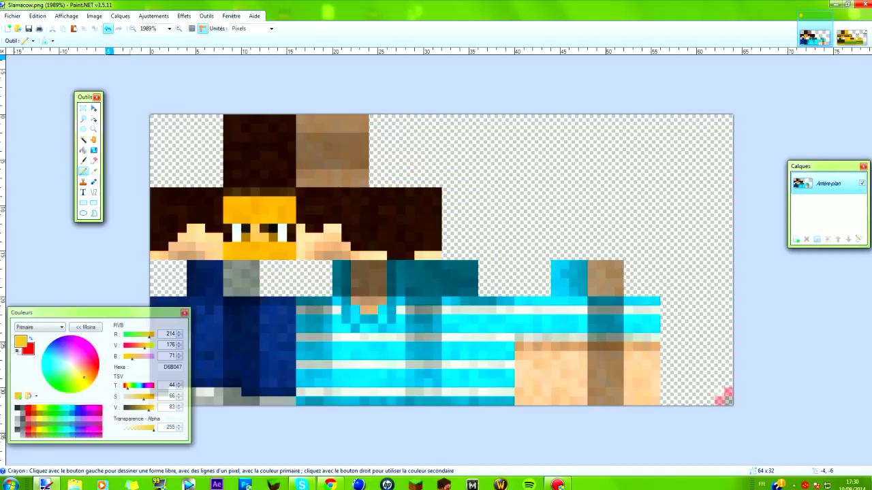
{"action": "left_click", "coordinate": [107, 29]}
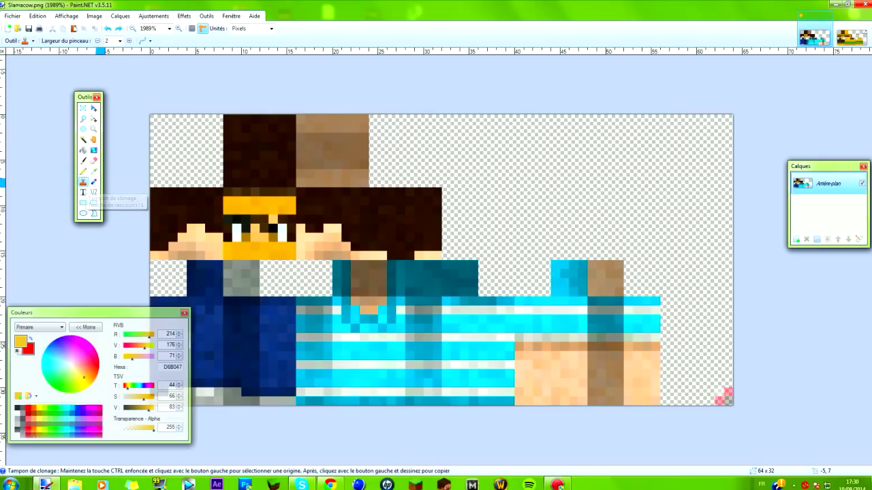
Draw a yellow 2-pixel line from the face to the middle of the skin with the Line/Curve tool and undo it.
{"action": "left_click", "coordinate": [83, 192]}
{"action": "left_click", "coordinate": [94, 192]}
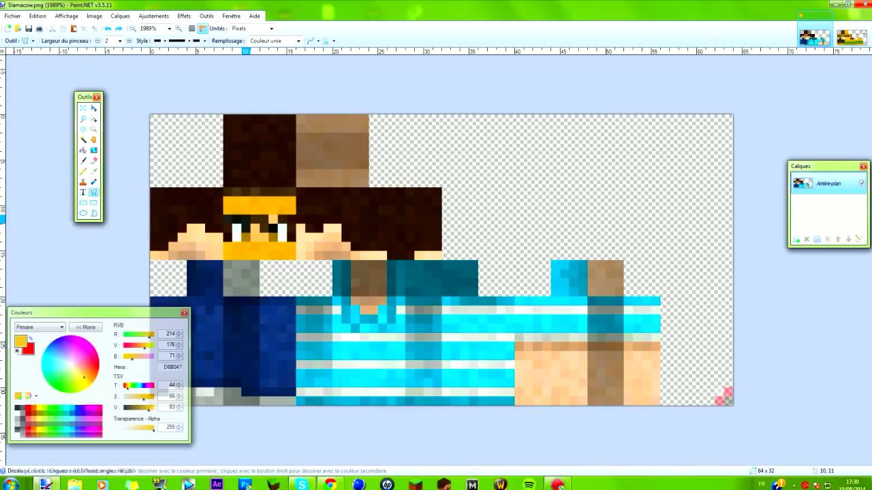
{"action": "left_click_drag", "start_coordinate": [239, 217], "coordinate": [510, 282]}
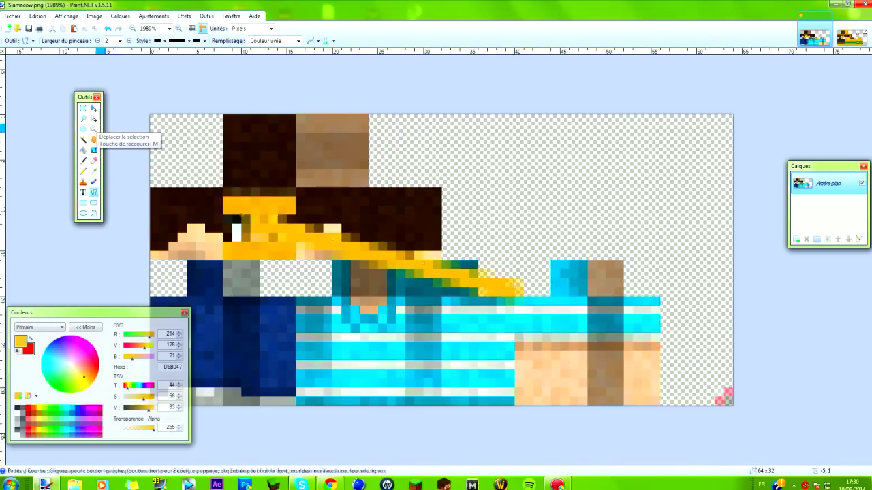
{"action": "key", "text": "ctrl+z"}
Draw a large rectangle and a large rounded rectangle from the face to the forearms, undoing each.
{"action": "left_click", "coordinate": [83, 203]}
{"action": "left_click_drag", "start_coordinate": [218, 212], "coordinate": [683, 347]}
{"action": "key", "text": "ctrl+z"}
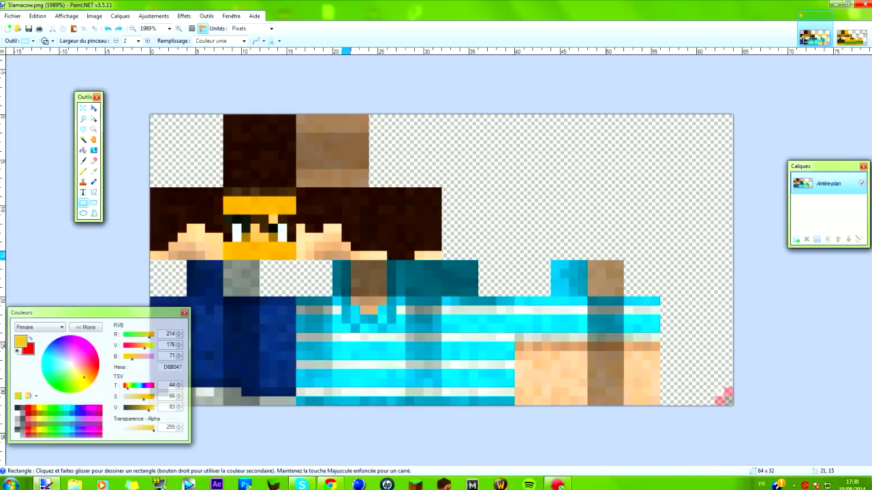
{"action": "left_click", "coordinate": [93, 203]}
{"action": "left_click_drag", "start_coordinate": [238, 198], "coordinate": [660, 340]}
{"action": "key", "text": "ctrl+z"}
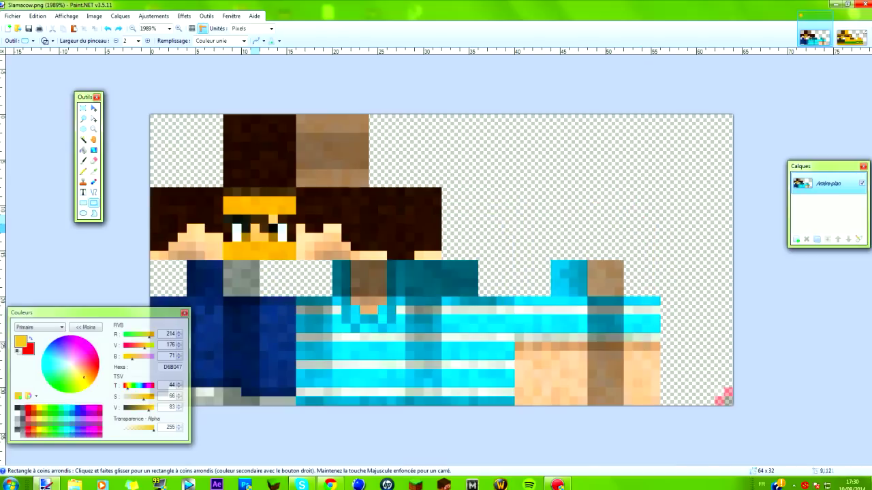
Draw an ellipse and a freeform shape over the head and arm area, undoing both.
{"action": "left_click", "coordinate": [83, 213]}
{"action": "left_click_drag", "start_coordinate": [366, 146], "coordinate": [728, 293]}
{"action": "key", "text": "ctrl+z"}
{"action": "left_click", "coordinate": [93, 213]}
{"action": "mouse_move", "coordinate": [428, 201]}
{"action": "left_mouse_down"}
{"action": "mouse_move", "coordinate": [672, 343]}
{"action": "mouse_move", "coordinate": [647, 337]}
{"action": "mouse_move", "coordinate": [525, 356]}
{"action": "mouse_move", "coordinate": [391, 344]}
{"action": "mouse_move", "coordinate": [408, 238]}
{"action": "mouse_move", "coordinate": [520, 188]}
{"action": "mouse_move", "coordinate": [607, 221]}
{"action": "mouse_move", "coordinate": [655, 314]}
{"action": "left_mouse_up"}
{"action": "key", "text": "ctrl+z"}
{"action": "key", "text": "ctrl+z"}
{"action": "key", "text": "ctrl+z"}
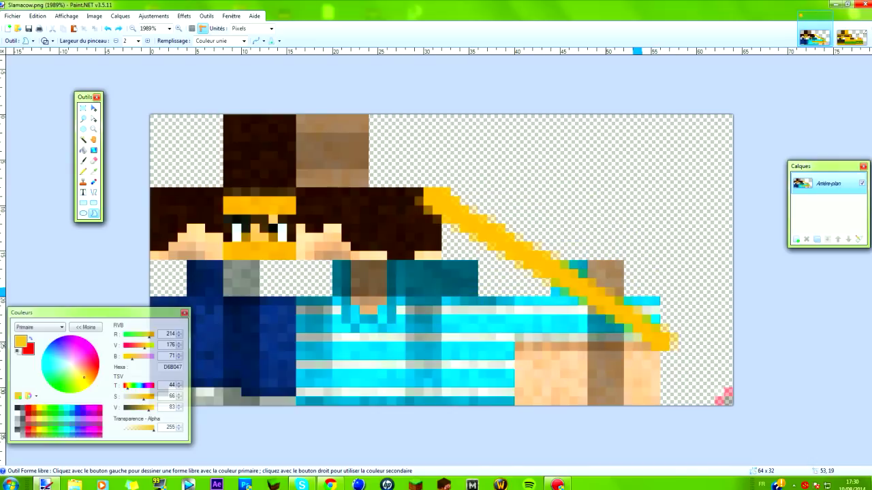
Move the Tools window away from the canvas and close the Slamacow.png image.
{"action": "left_click_drag", "start_coordinate": [85, 97], "coordinate": [56, 92]}
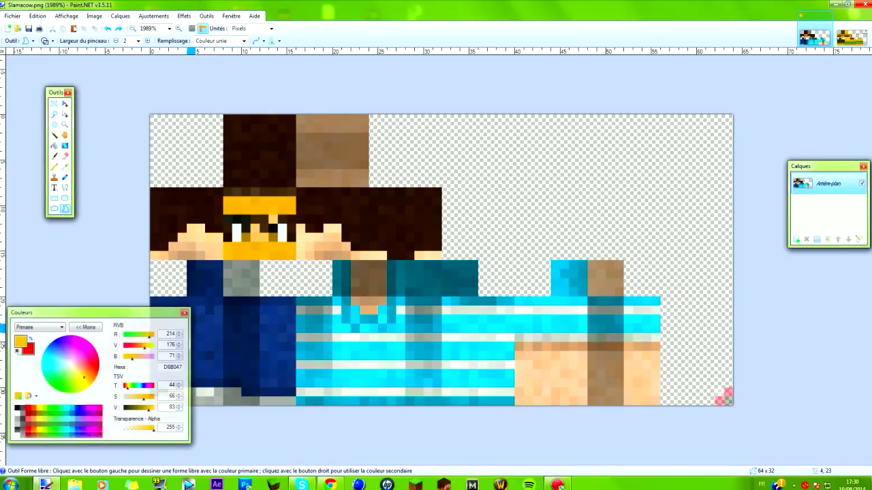
{"action": "scroll", "coordinate": [273, 311], "scroll_direction": "down", "scroll_amount": 1}
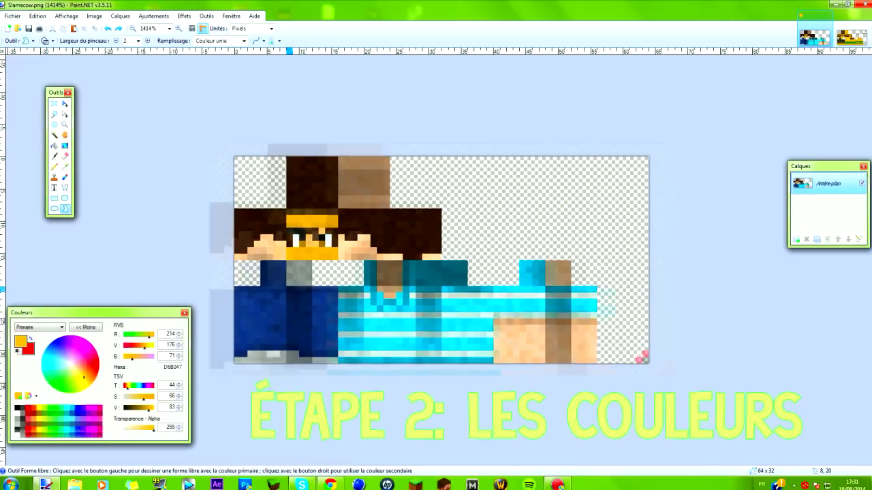
{"action": "scroll", "coordinate": [386, 318], "scroll_direction": "up", "scroll_amount": 1}
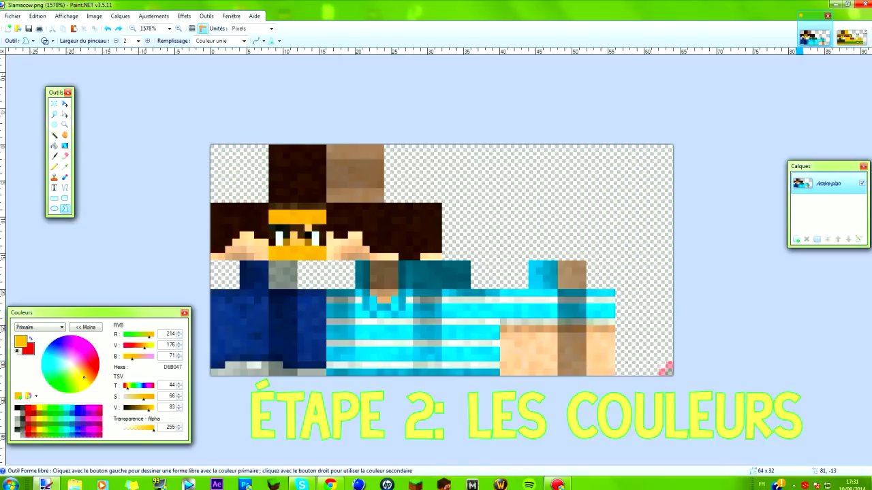
{"action": "left_click", "coordinate": [828, 16]}
{"action": "left_click", "coordinate": [409, 257]}
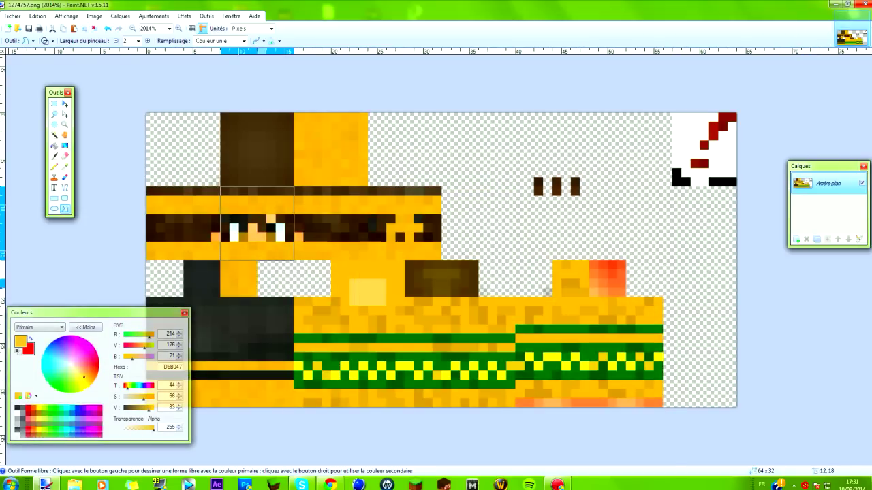
Activate Rectangle Select in 1274757.png and clear the selection around the face.
{"action": "scroll", "coordinate": [129, 203], "scroll_direction": "down", "scroll_amount": 4}
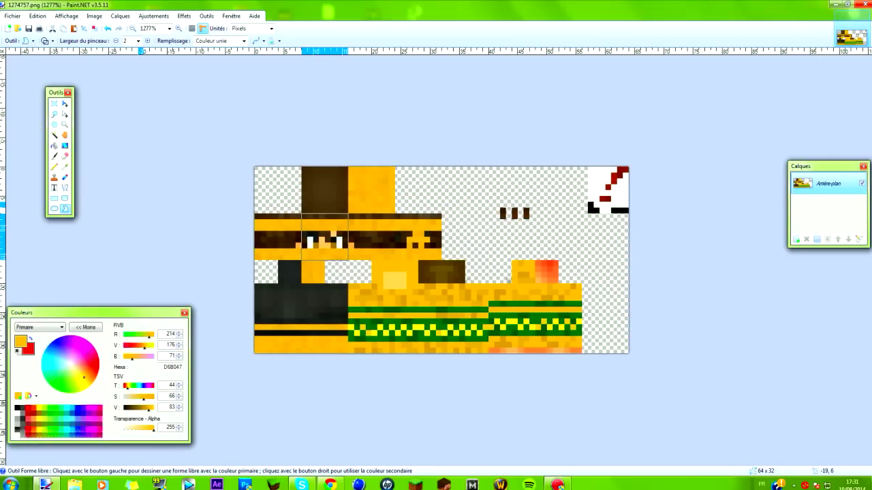
{"action": "scroll", "coordinate": [140, 207], "scroll_direction": "up", "scroll_amount": 2}
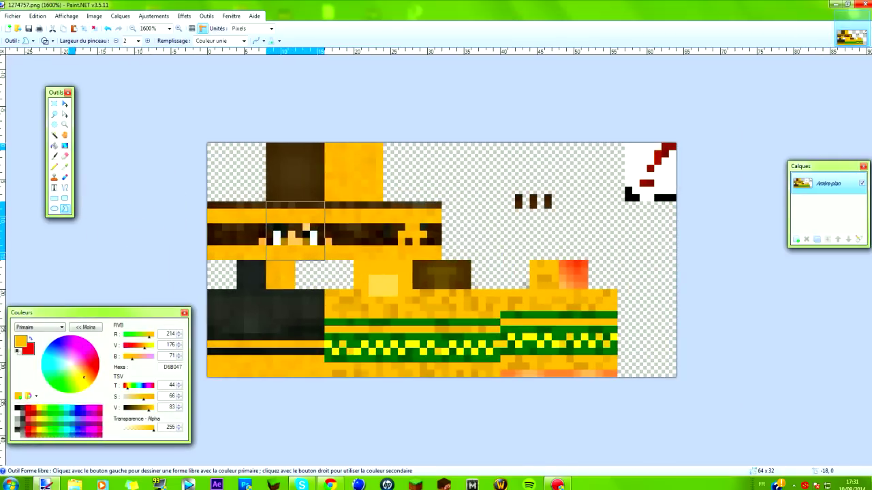
{"action": "left_click", "coordinate": [54, 103]}
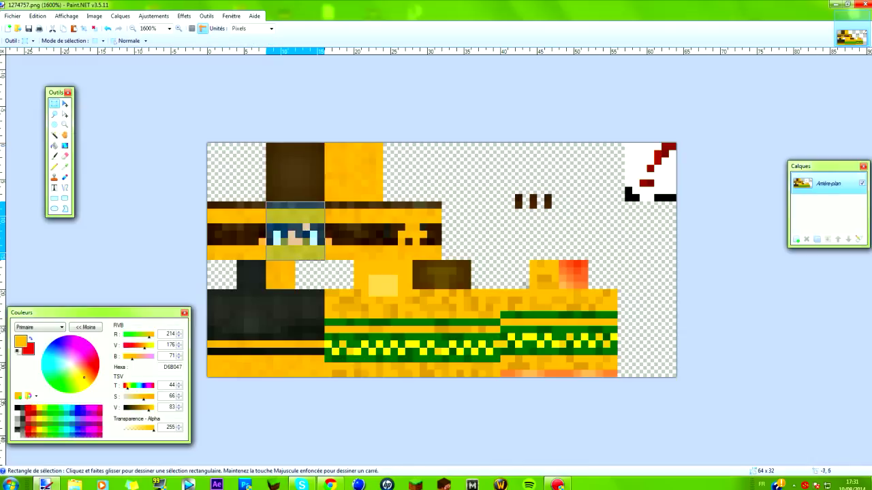
{"action": "left_click", "coordinate": [335, 358]}
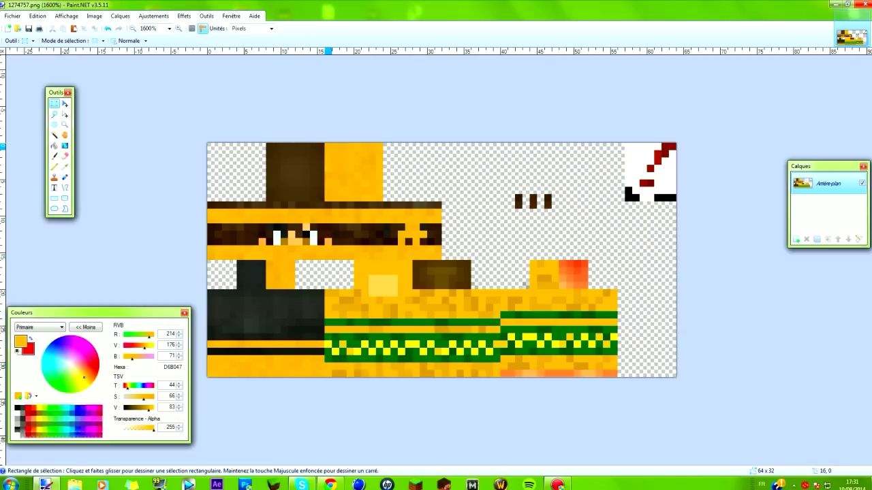
Combine several separate rectangular selections across the transparent area beside the head, and deselect them all.
{"action": "key", "text": "ctrl"}
{"action": "left_click_drag", "start_coordinate": [427, 150], "coordinate": [471, 180]}
{"action": "left_click_drag", "start_coordinate": [501, 224], "coordinate": [544, 261]}
{"action": "left_click_drag", "start_coordinate": [537, 187], "coordinate": [662, 300]}
{"action": "left_click_drag", "start_coordinate": [639, 193], "coordinate": [670, 232]}
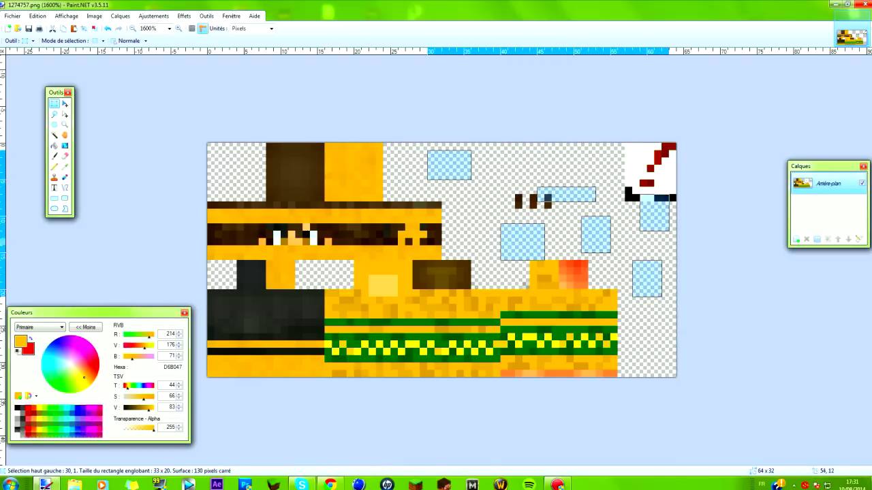
{"action": "key", "text": "ctrl+d"}
Draw successive single rectangular selections beside the head, each replacing the previous one, and deselect.
{"action": "mouse_move", "coordinate": [437, 162]}
{"action": "left_mouse_down"}
{"action": "mouse_move", "coordinate": [468, 191]}
{"action": "mouse_move", "coordinate": [534, 220]}
{"action": "left_mouse_up"}
{"action": "mouse_move", "coordinate": [547, 197]}
{"action": "left_mouse_down"}
{"action": "mouse_move", "coordinate": [673, 272]}
{"action": "mouse_move", "coordinate": [585, 272]}
{"action": "left_mouse_up"}
{"action": "left_click_drag", "start_coordinate": [451, 176], "coordinate": [519, 272]}
{"action": "left_click_drag", "start_coordinate": [401, 168], "coordinate": [438, 220]}
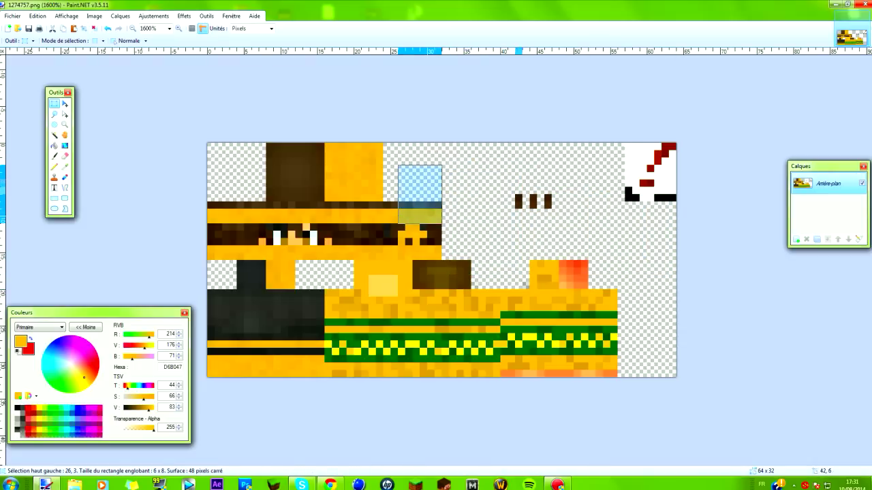
{"action": "key", "text": "ctrl+d"}
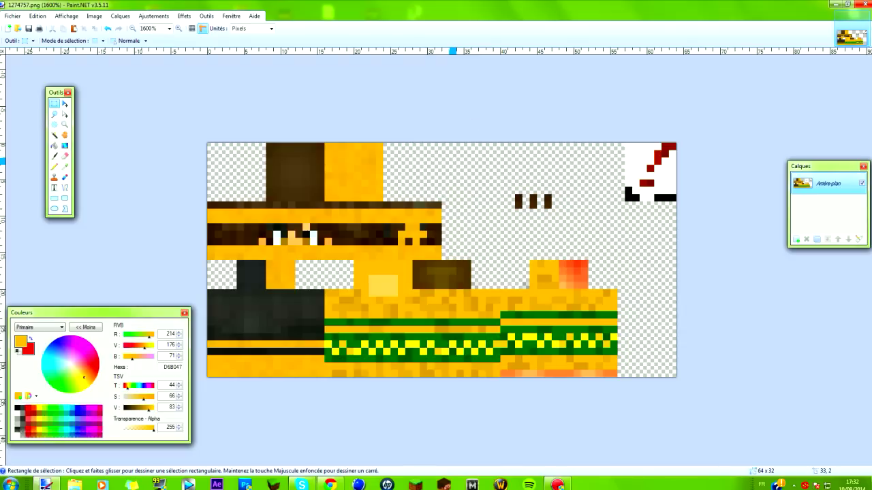
Build a combined rectangular selection of all the golden-yellow suit areas on the head, body, arms and legs, undoing stray selections.
{"action": "left_click_drag", "start_coordinate": [327, 146], "coordinate": [380, 197]}
{"action": "left_click_drag", "start_coordinate": [210, 211], "coordinate": [413, 232]}
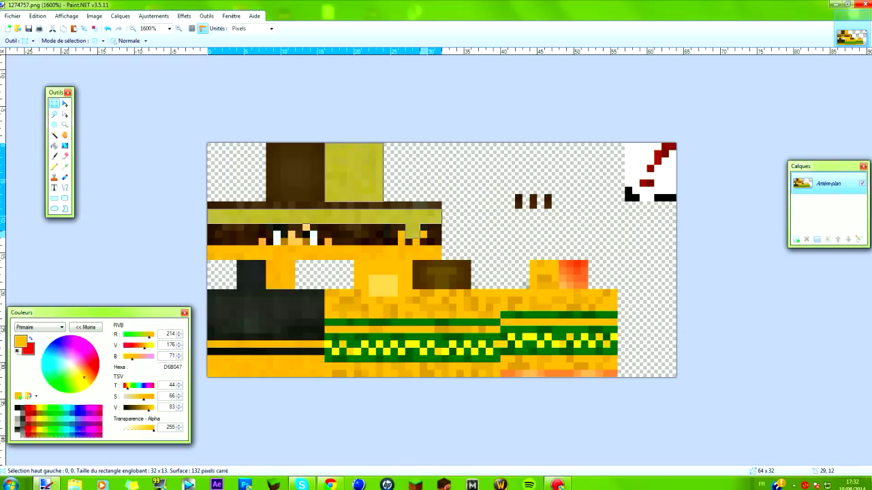
{"action": "left_click_drag", "start_coordinate": [401, 235], "coordinate": [416, 256]}
{"action": "key", "text": "ctrl+z"}
{"action": "left_click_drag", "start_coordinate": [423, 249], "coordinate": [438, 257]}
{"action": "mouse_move", "coordinate": [409, 249]}
{"action": "left_mouse_down"}
{"action": "mouse_move", "coordinate": [409, 316]}
{"action": "mouse_move", "coordinate": [496, 293]}
{"action": "mouse_move", "coordinate": [613, 310]}
{"action": "mouse_move", "coordinate": [558, 266]}
{"action": "mouse_move", "coordinate": [545, 326]}
{"action": "mouse_move", "coordinate": [328, 330]}
{"action": "mouse_move", "coordinate": [371, 310]}
{"action": "mouse_move", "coordinate": [351, 260]}
{"action": "mouse_move", "coordinate": [218, 249]}
{"action": "mouse_move", "coordinate": [291, 275]}
{"action": "mouse_move", "coordinate": [206, 357]}
{"action": "mouse_move", "coordinate": [284, 374]}
{"action": "mouse_move", "coordinate": [614, 358]}
{"action": "left_mouse_up"}
{"action": "key", "text": "ctrl+z"}
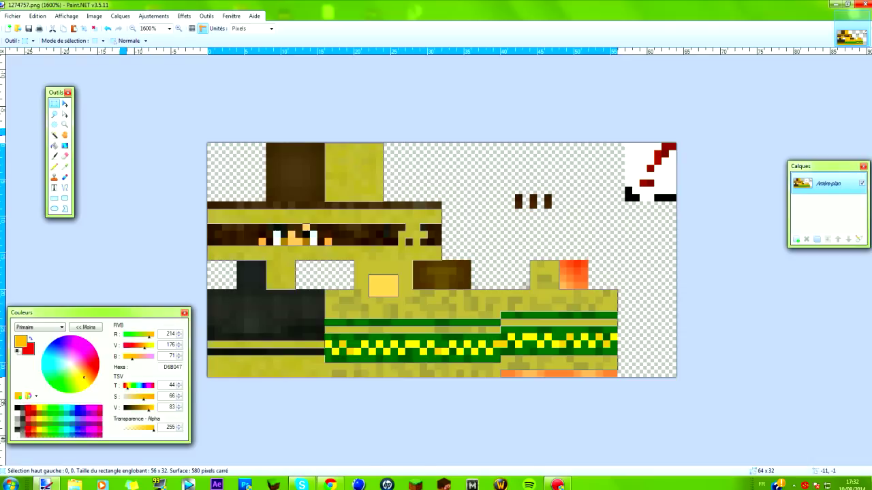
Recolour the selected suit areas grey with Hue/Saturation, using hue -86, saturation 0 and intensity -49.
{"action": "left_click_drag", "start_coordinate": [55, 92], "coordinate": [30, 78]}
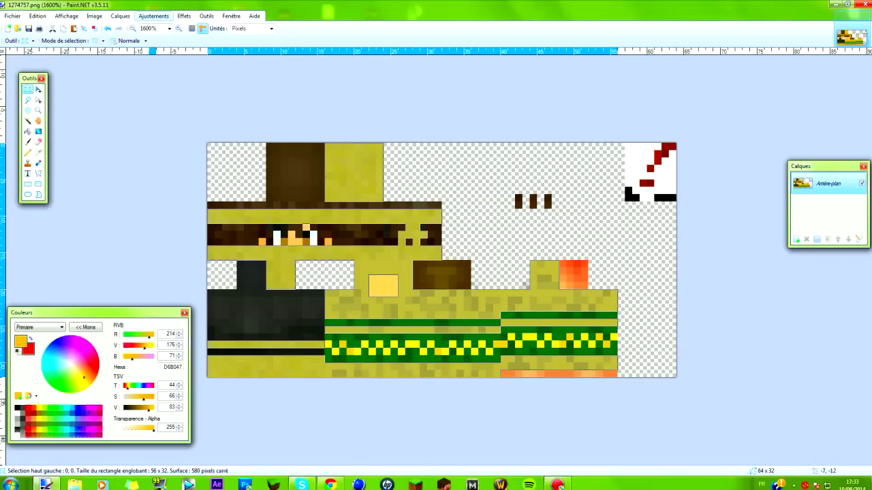
{"action": "left_click", "coordinate": [153, 15]}
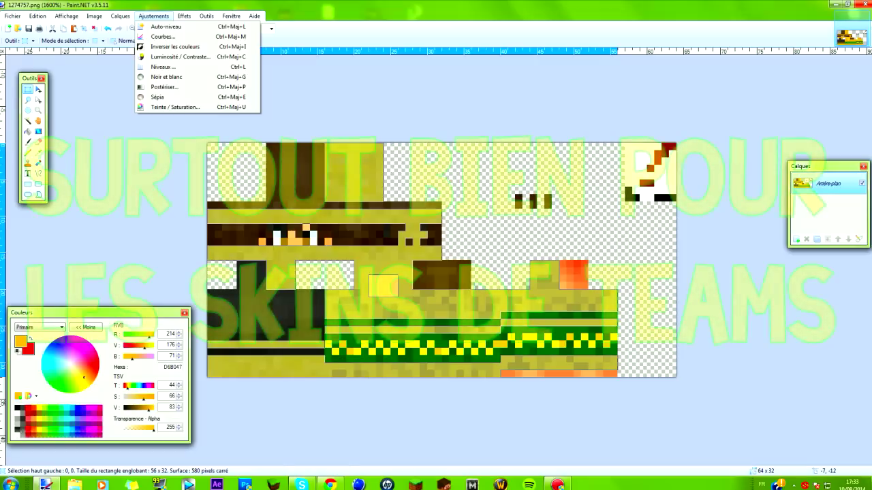
{"action": "left_click", "coordinate": [176, 107]}
{"action": "left_click", "coordinate": [175, 107]}
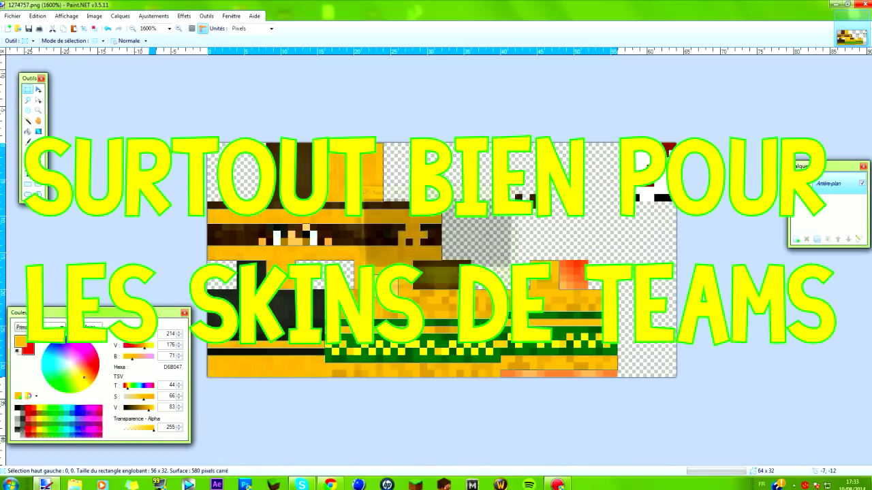
{"action": "left_click_drag", "start_coordinate": [410, 172], "coordinate": [69, 108]}
{"action": "left_click_drag", "start_coordinate": [124, 108], "coordinate": [60, 107]}
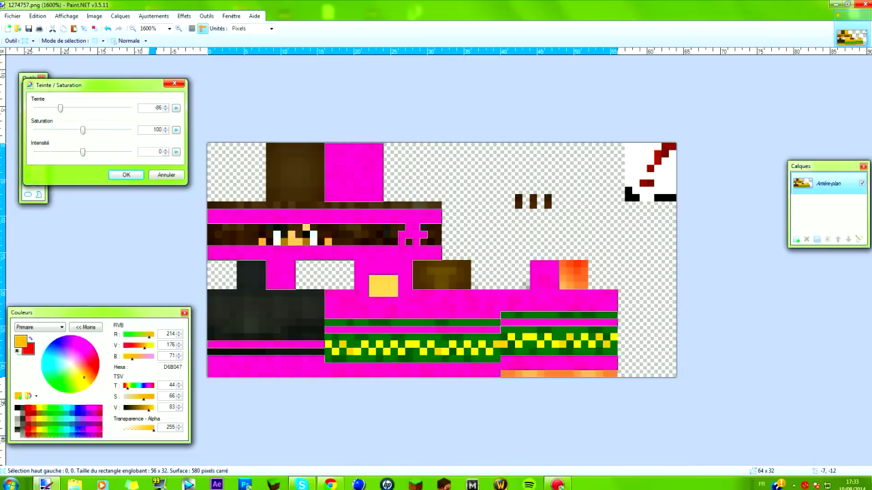
{"action": "left_click_drag", "start_coordinate": [82, 129], "coordinate": [66, 152]}
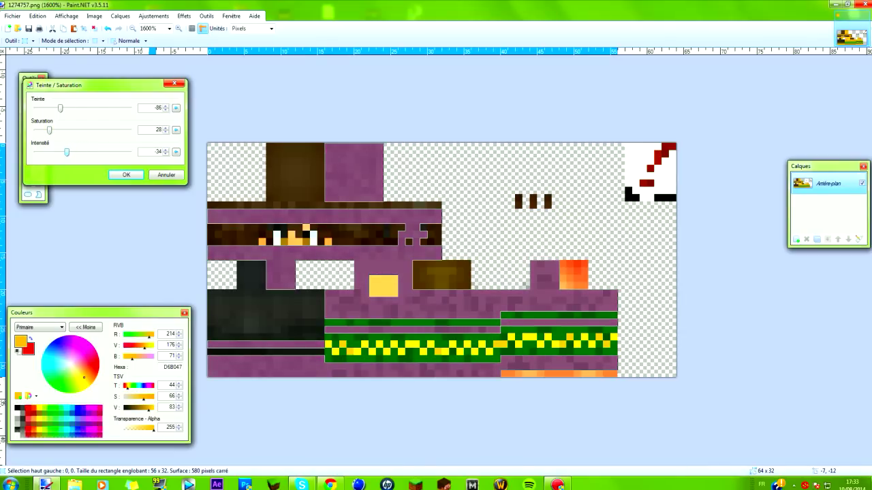
{"action": "left_click_drag", "start_coordinate": [66, 152], "coordinate": [57, 152]}
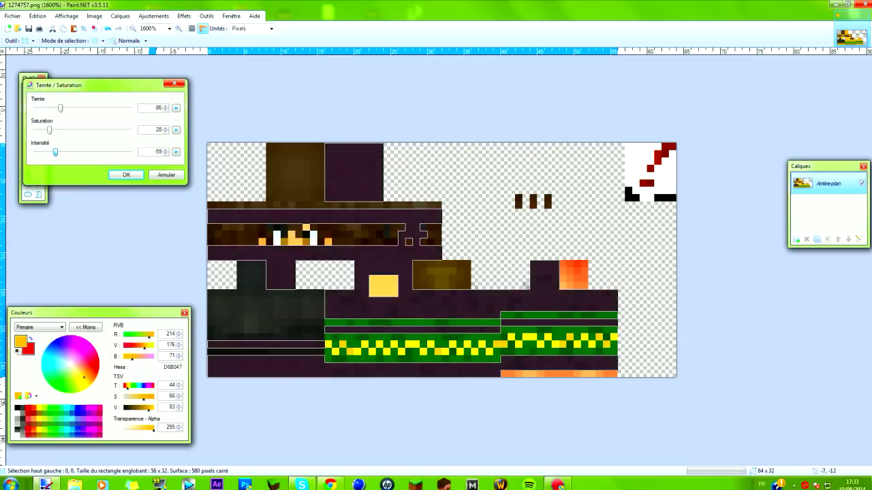
{"action": "left_click_drag", "start_coordinate": [50, 130], "coordinate": [60, 152]}
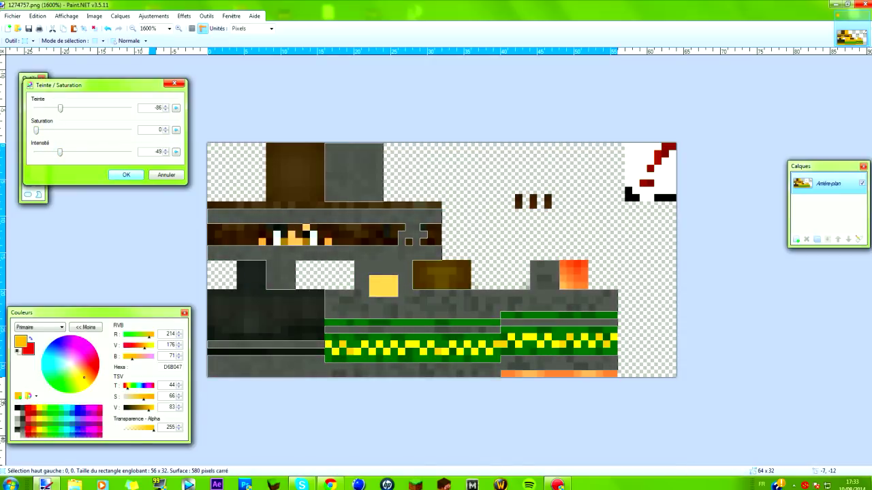
{"action": "left_click", "coordinate": [166, 175]}
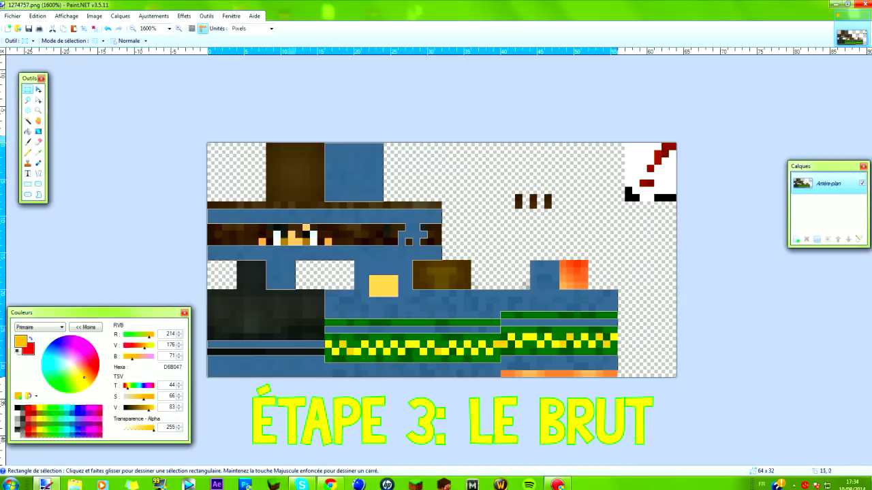
Add noise to the selected suit areas with intensity 59, colour saturation 0 and dispersion 7.01.
{"action": "left_click", "coordinate": [153, 16]}
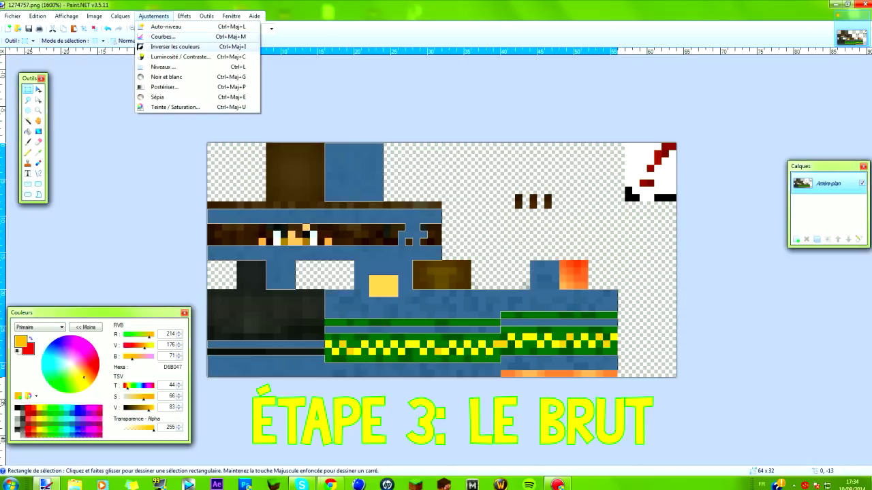
{"action": "key", "text": "Escape"}
{"action": "left_click", "coordinate": [184, 15]}
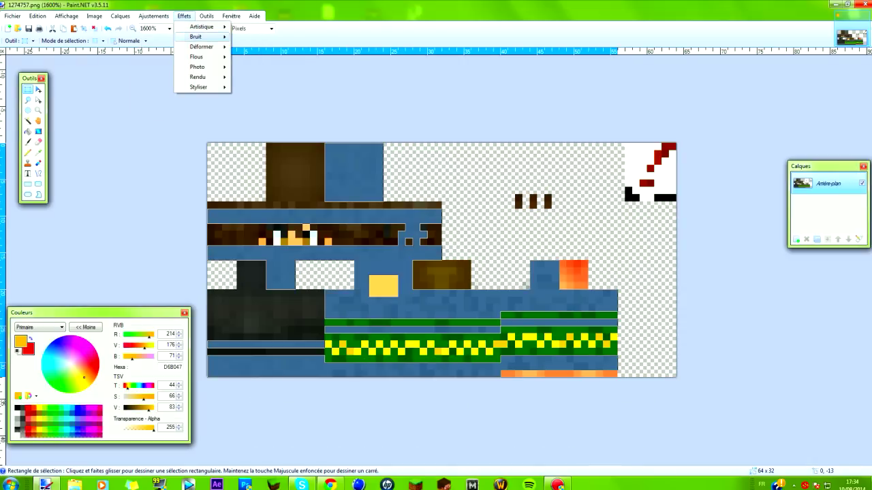
{"action": "mouse_move", "coordinate": [196, 37]}
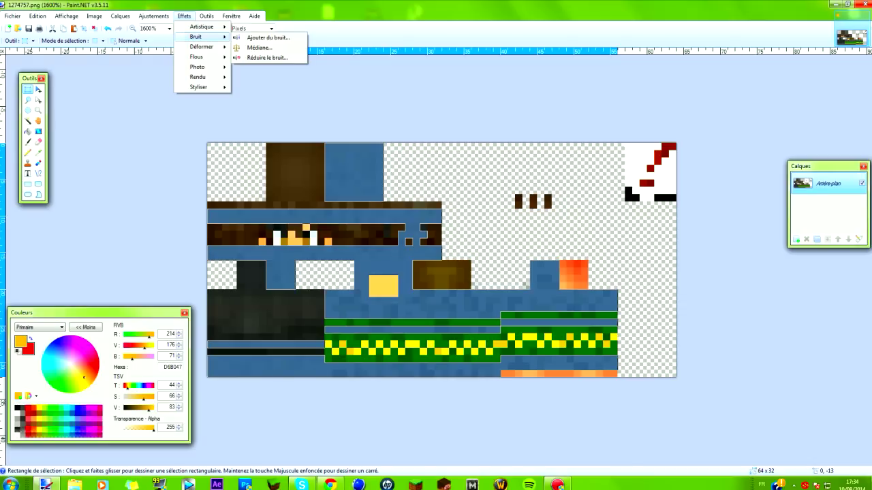
{"action": "left_click", "coordinate": [269, 38]}
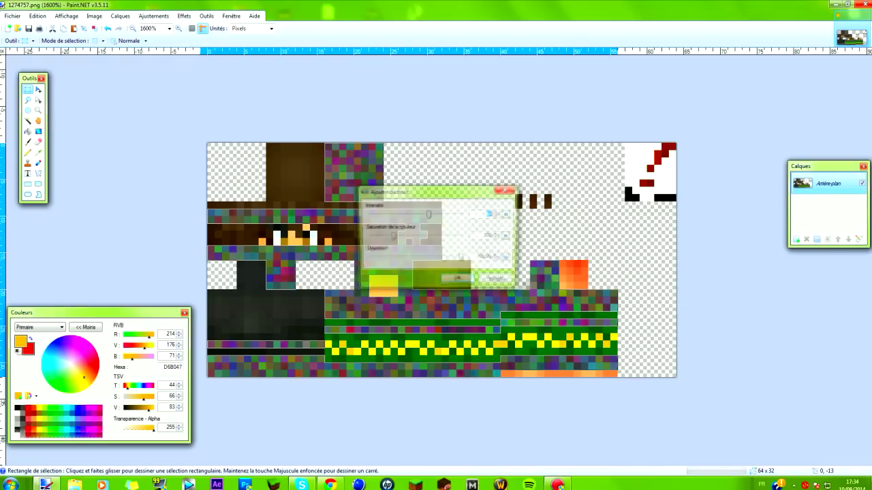
{"action": "left_click_drag", "start_coordinate": [423, 198], "coordinate": [622, 106]}
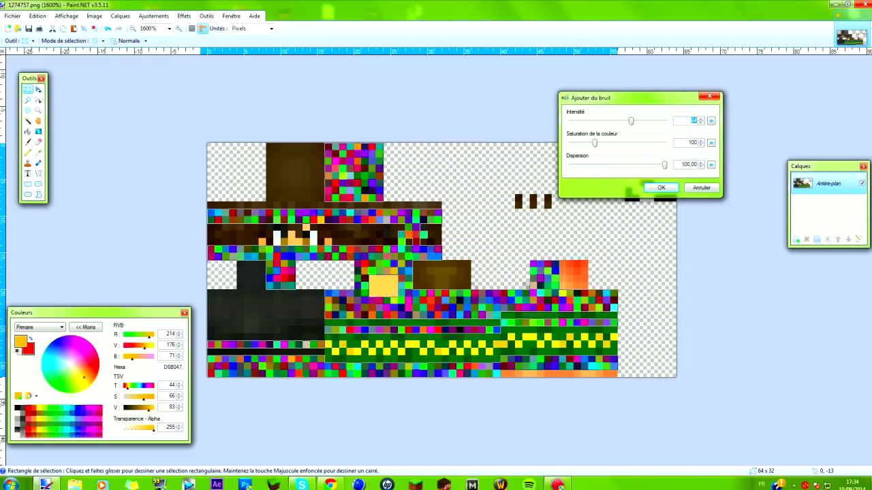
{"action": "left_click_drag", "start_coordinate": [594, 144], "coordinate": [571, 144]}
{"action": "left_click_drag", "start_coordinate": [664, 164], "coordinate": [584, 144]}
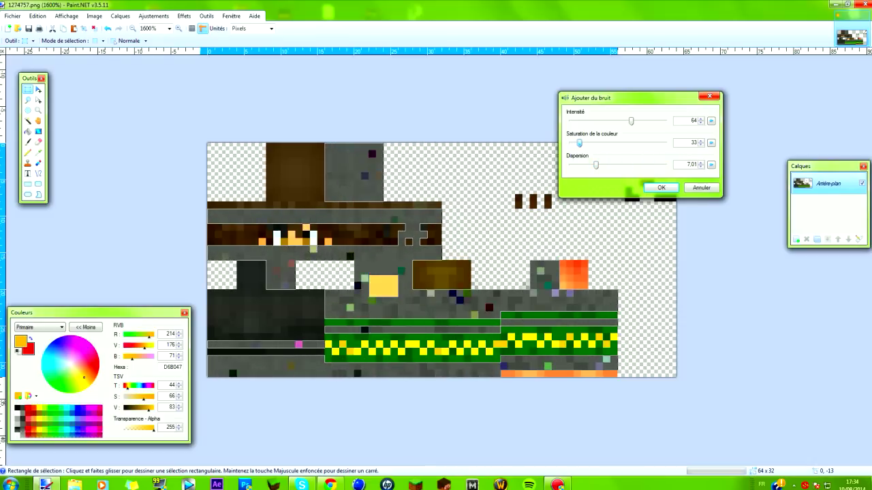
{"action": "mouse_move", "coordinate": [631, 120]}
{"action": "left_mouse_down"}
{"action": "mouse_move", "coordinate": [593, 121]}
{"action": "mouse_move", "coordinate": [596, 143]}
{"action": "mouse_move", "coordinate": [630, 143]}
{"action": "mouse_move", "coordinate": [571, 143]}
{"action": "mouse_move", "coordinate": [602, 120]}
{"action": "mouse_move", "coordinate": [629, 120]}
{"action": "left_mouse_up"}
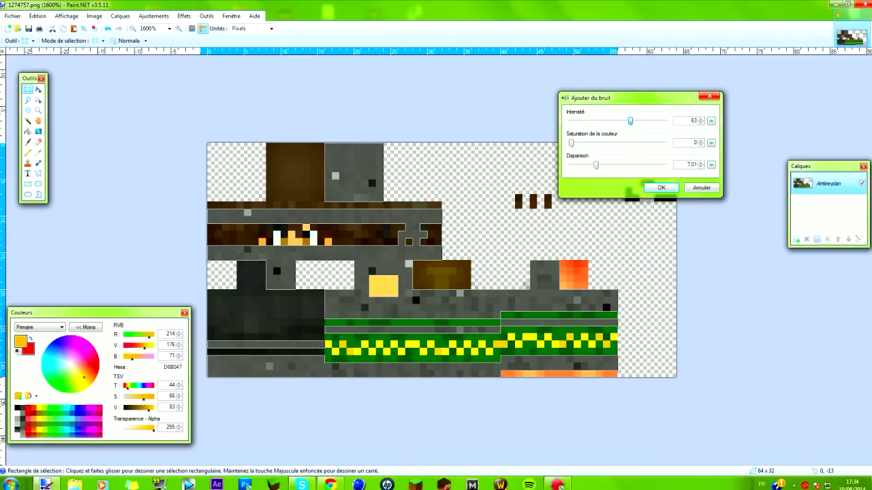
{"action": "mouse_move", "coordinate": [596, 165]}
{"action": "left_mouse_down"}
{"action": "mouse_move", "coordinate": [575, 165]}
{"action": "mouse_move", "coordinate": [612, 165]}
{"action": "mouse_move", "coordinate": [596, 165]}
{"action": "left_mouse_up"}
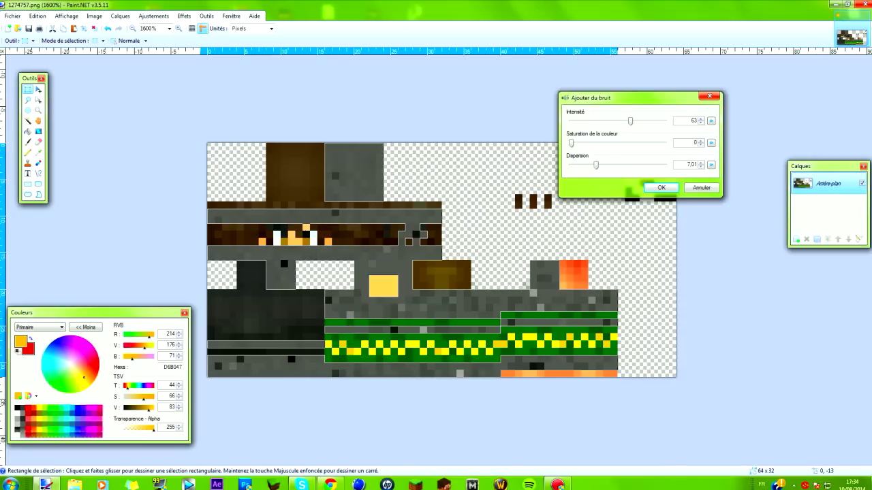
{"action": "left_click_drag", "start_coordinate": [630, 120], "coordinate": [625, 121]}
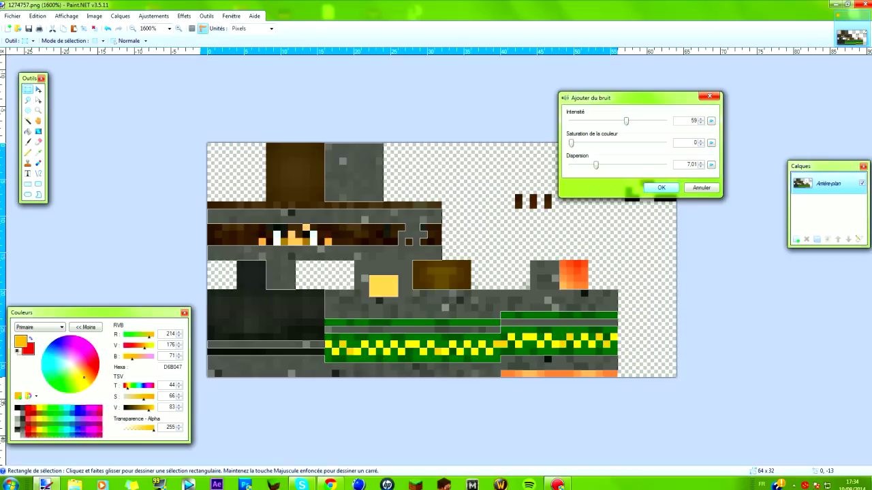
{"action": "left_click", "coordinate": [659, 188]}
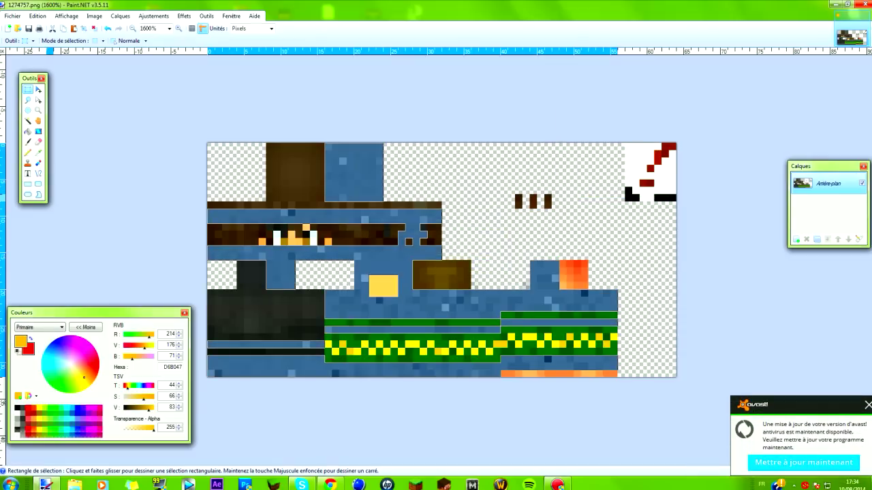
Sample the suit's grey 575757 and paint over the dark noise pixels with the Pencil.
{"action": "left_click", "coordinate": [38, 153]}
{"action": "left_click", "coordinate": [284, 275]}
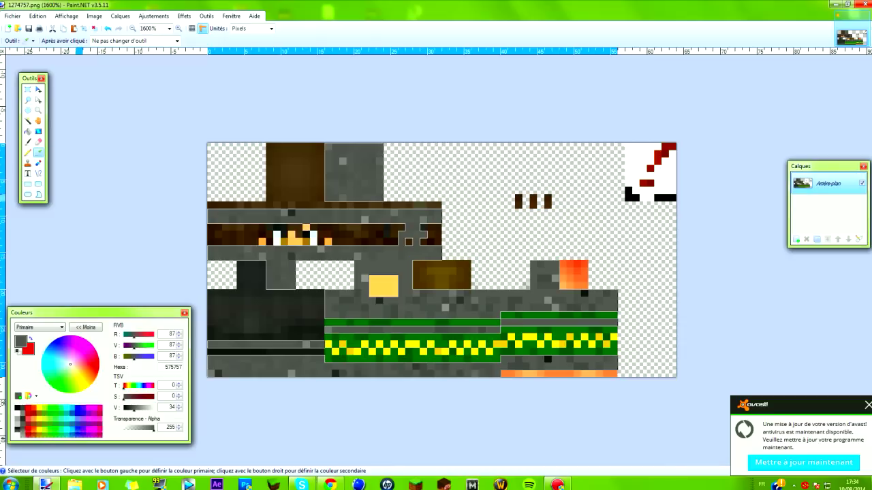
{"action": "left_click", "coordinate": [27, 151]}
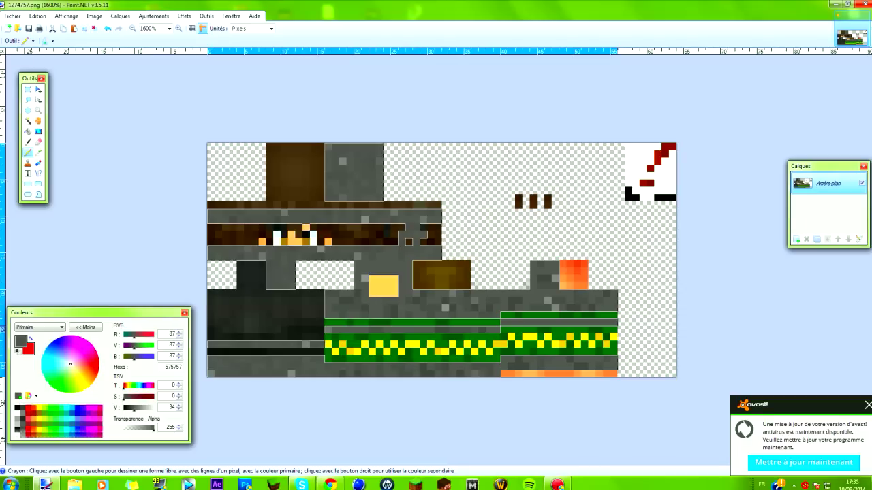
{"action": "left_click", "coordinate": [184, 16]}
{"action": "left_click", "coordinate": [184, 15]}
{"action": "left_click", "coordinate": [154, 15]}
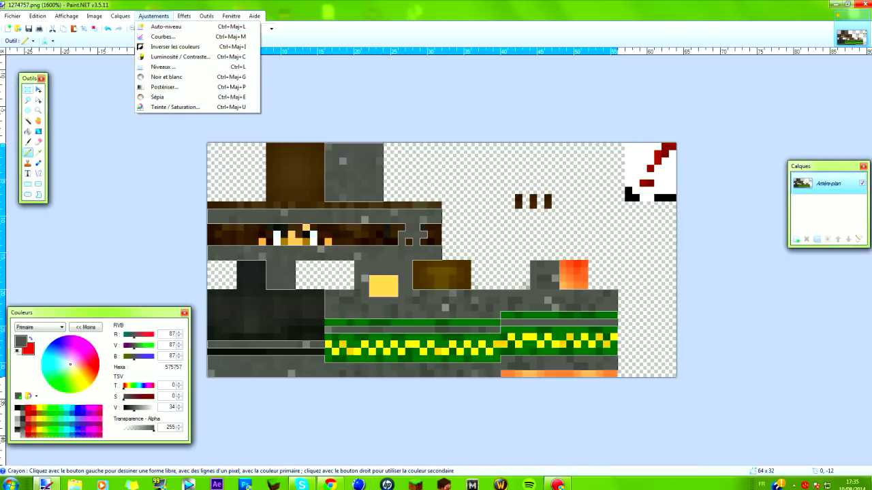
{"action": "left_click", "coordinate": [196, 130]}
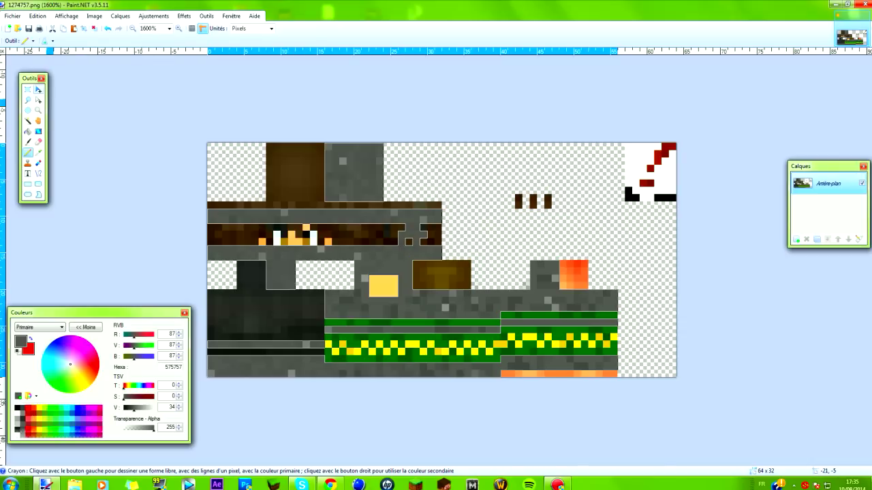
Select the entire image, try freehand grey Pencil strokes across the skin, and undo them.
{"action": "key", "text": "ctrl+a"}
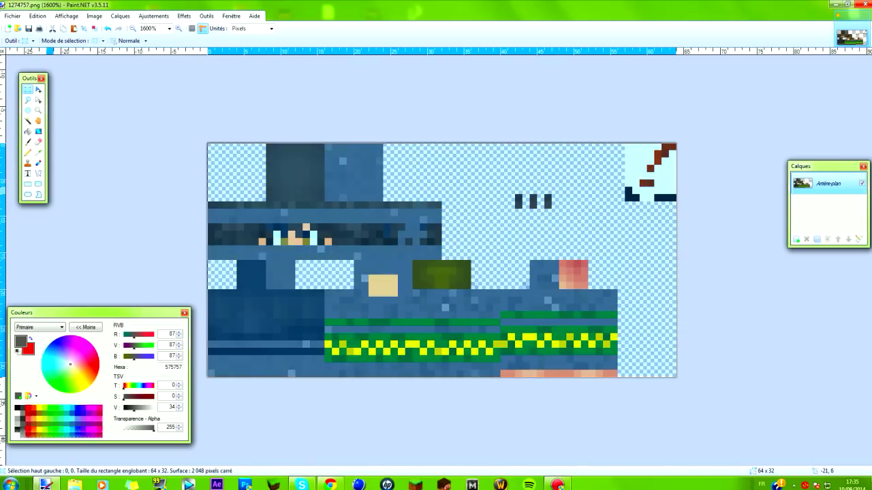
{"action": "key", "text": "p"}
{"action": "mouse_move", "coordinate": [116, 235]}
{"action": "left_mouse_down"}
{"action": "mouse_move", "coordinate": [204, 247]}
{"action": "mouse_move", "coordinate": [205, 318]}
{"action": "mouse_move", "coordinate": [164, 336]}
{"action": "mouse_move", "coordinate": [599, 279]}
{"action": "left_mouse_up"}
{"action": "mouse_move", "coordinate": [541, 278]}
{"action": "left_mouse_down"}
{"action": "mouse_move", "coordinate": [218, 334]}
{"action": "mouse_move", "coordinate": [476, 359]}
{"action": "mouse_move", "coordinate": [647, 324]}
{"action": "mouse_move", "coordinate": [448, 275]}
{"action": "left_mouse_up"}
{"action": "mouse_move", "coordinate": [387, 278]}
{"action": "left_mouse_down"}
{"action": "mouse_move", "coordinate": [633, 269]}
{"action": "mouse_move", "coordinate": [665, 249]}
{"action": "left_mouse_up"}
{"action": "key", "text": "ctrl+z"}
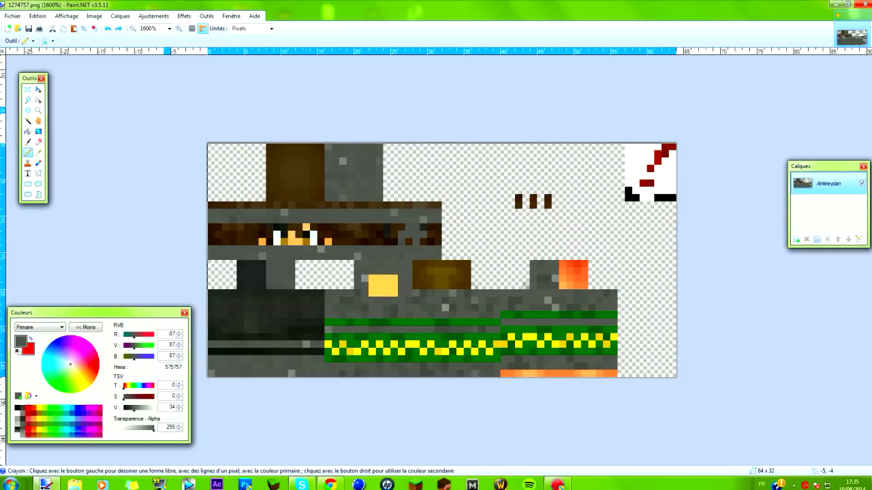
Paint grey Pencil pixels over and around the three brown marks in the transparent area, and undo the strokes.
{"action": "mouse_move", "coordinate": [519, 199]}
{"action": "left_mouse_down"}
{"action": "mouse_move", "coordinate": [527, 212]}
{"action": "mouse_move", "coordinate": [533, 198]}
{"action": "mouse_move", "coordinate": [547, 205]}
{"action": "left_mouse_up"}
{"action": "left_click", "coordinate": [541, 212]}
{"action": "left_click", "coordinate": [533, 220]}
{"action": "left_click", "coordinate": [526, 191]}
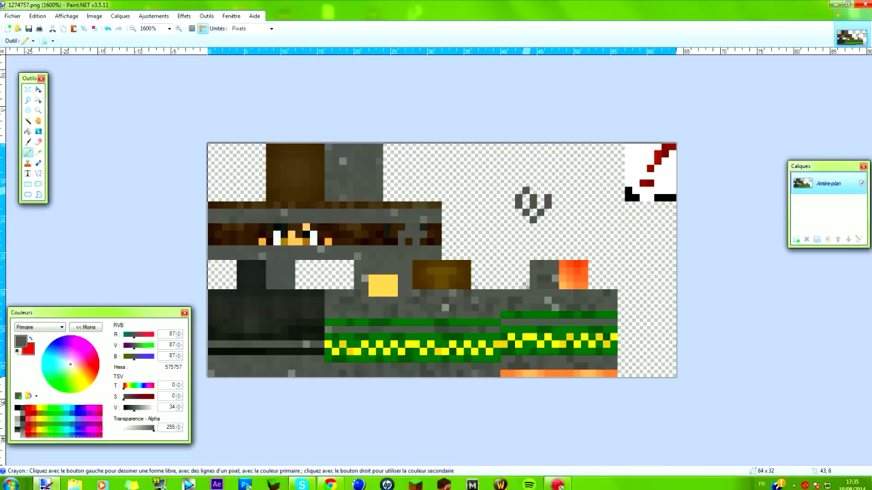
{"action": "left_click", "coordinate": [534, 184]}
{"action": "key", "text": "ctrl+z"}
{"action": "key", "text": "ctrl+z"}
{"action": "key", "text": "ctrl+z"}
{"action": "key", "text": "ctrl+z"}
{"action": "key", "text": "ctrl+z"}
{"action": "key", "text": "ctrl+z"}
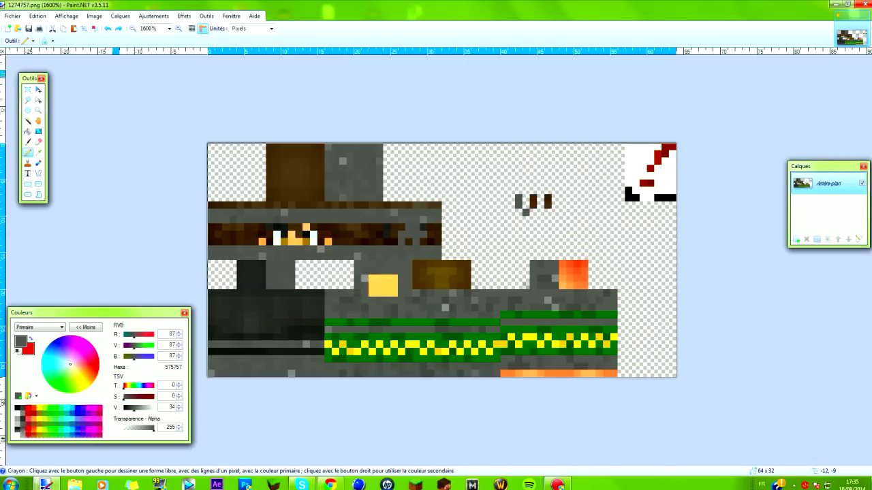